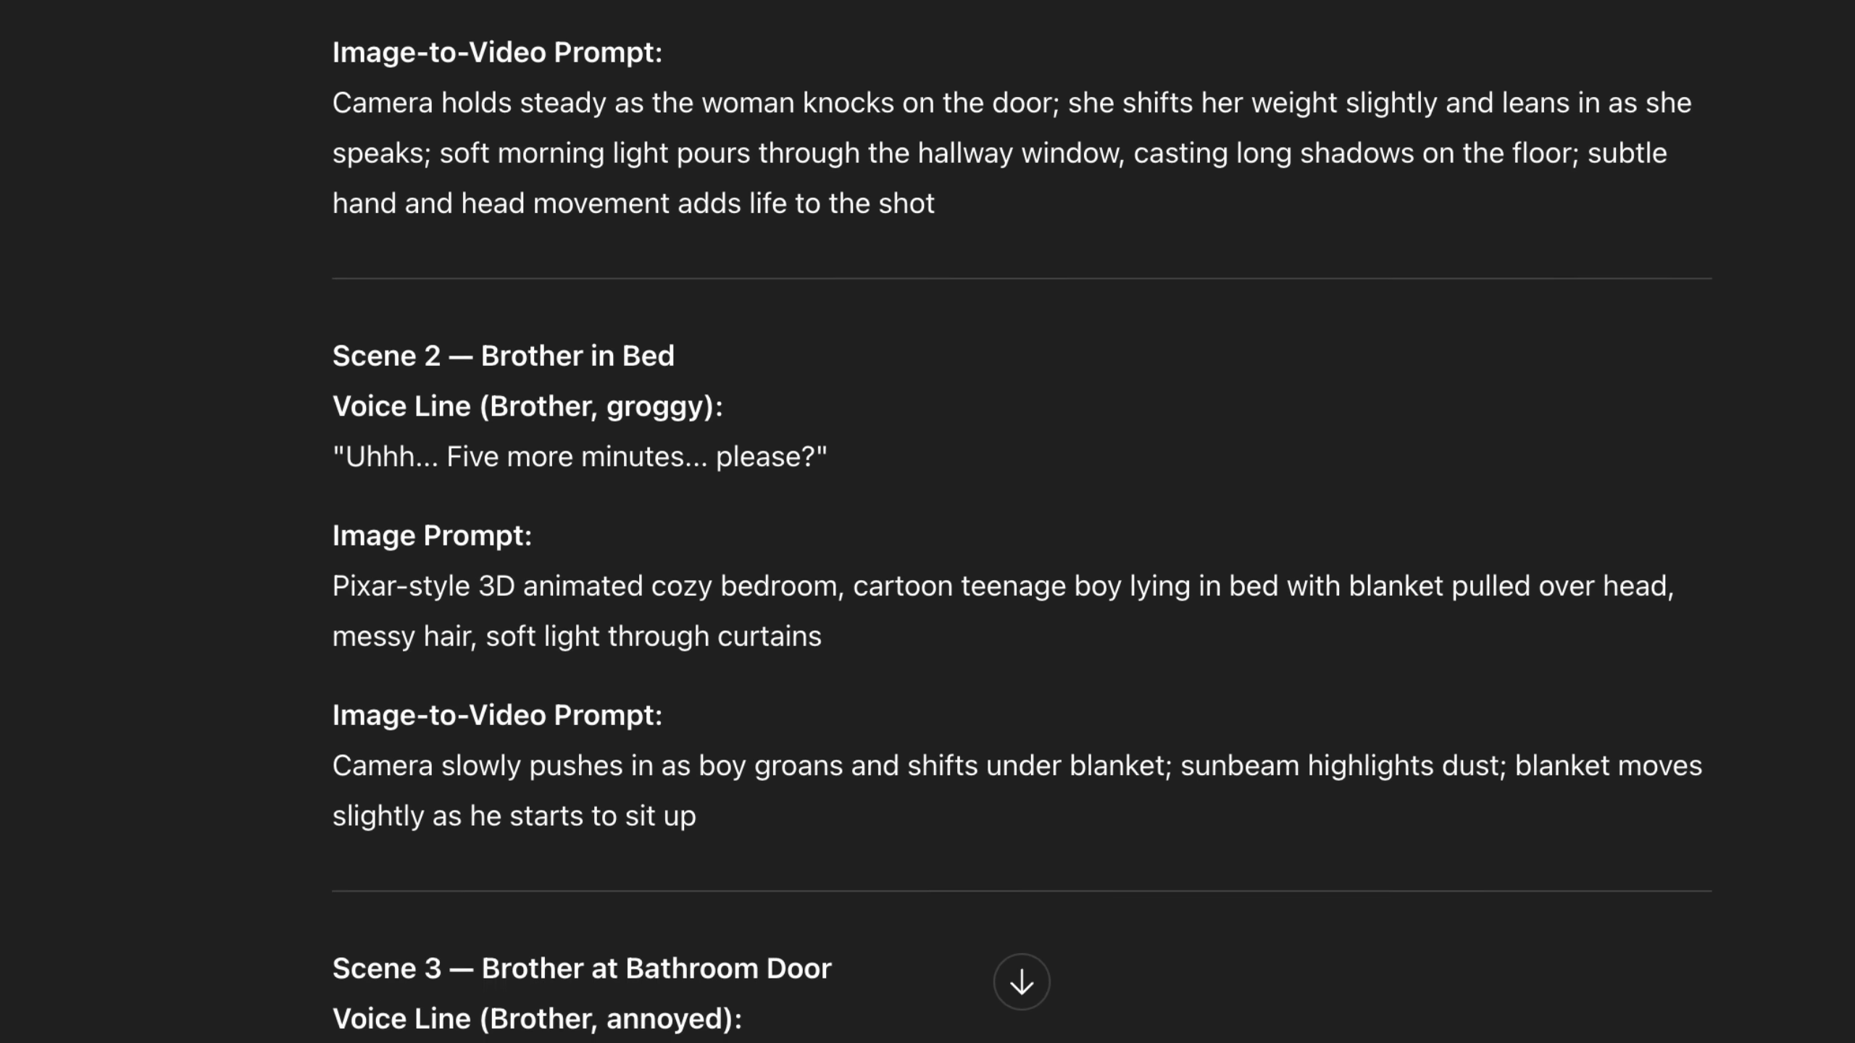
scroll(1022, 522, down, 3)
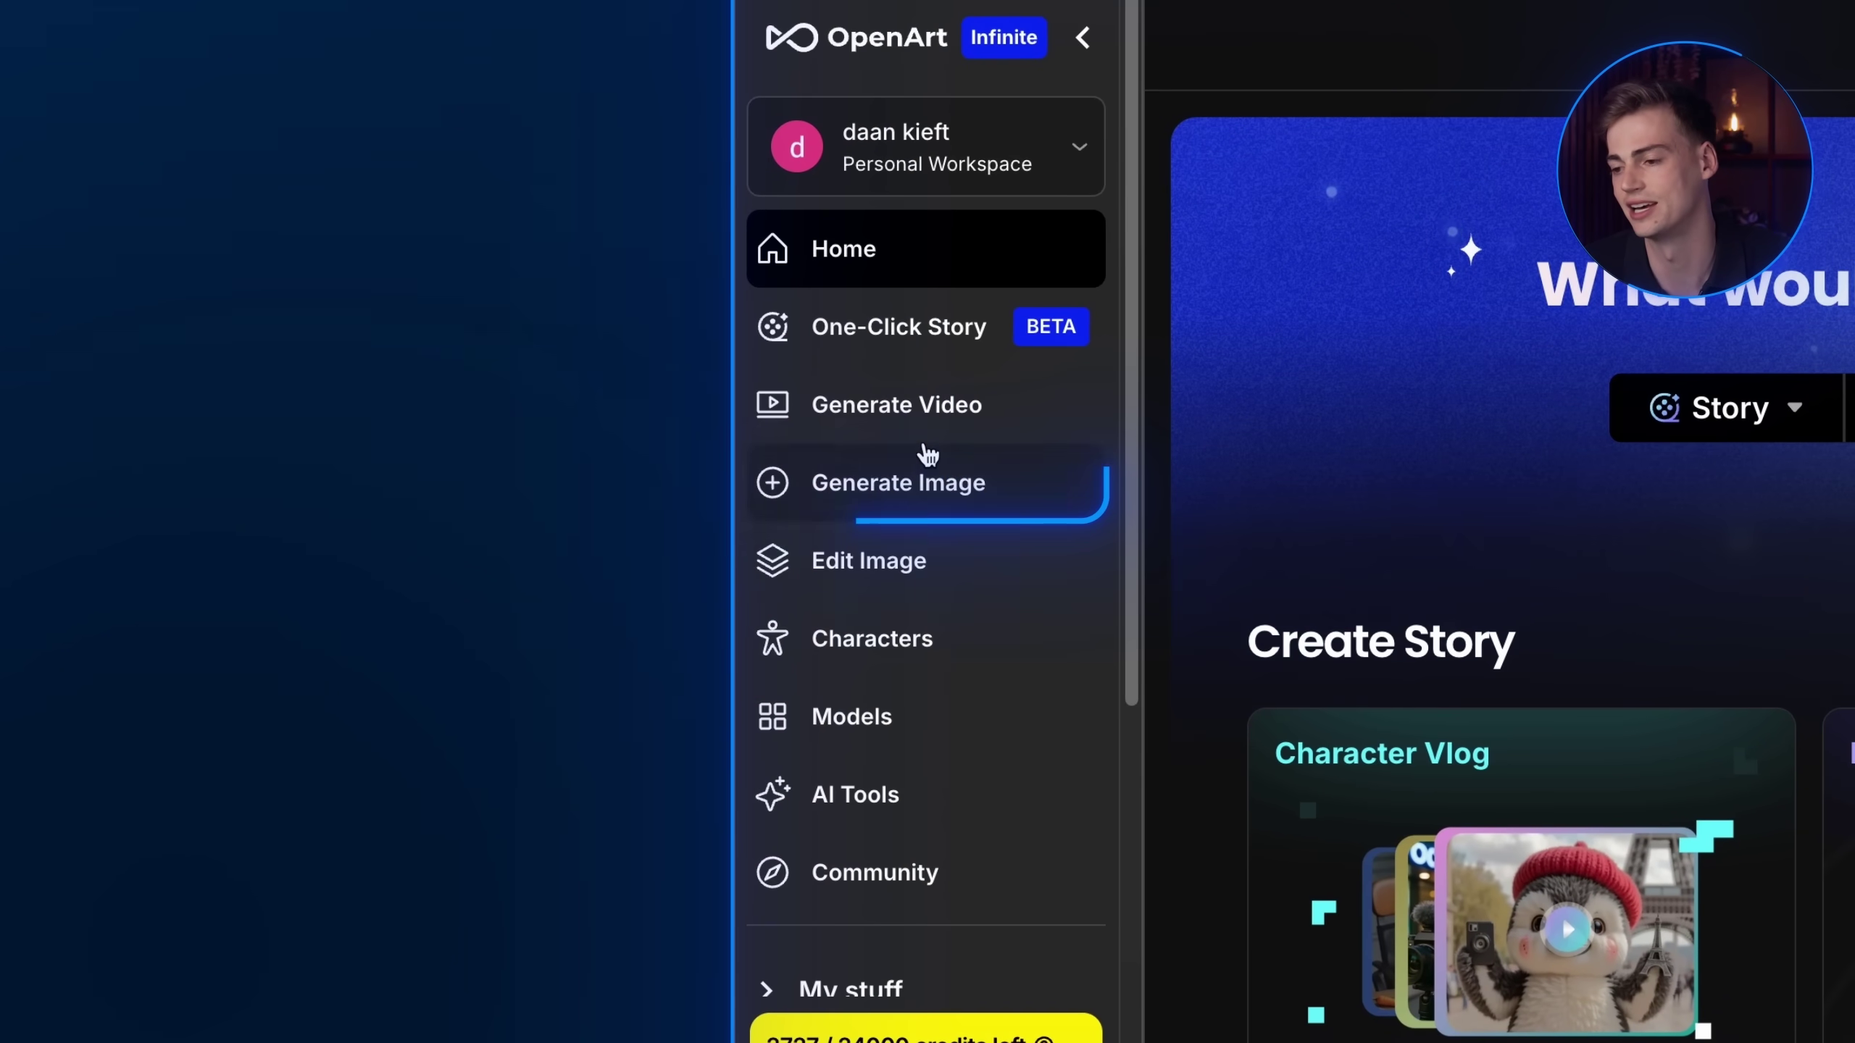
Start a new image and switch the image model to Flux (dev)
click(892, 487)
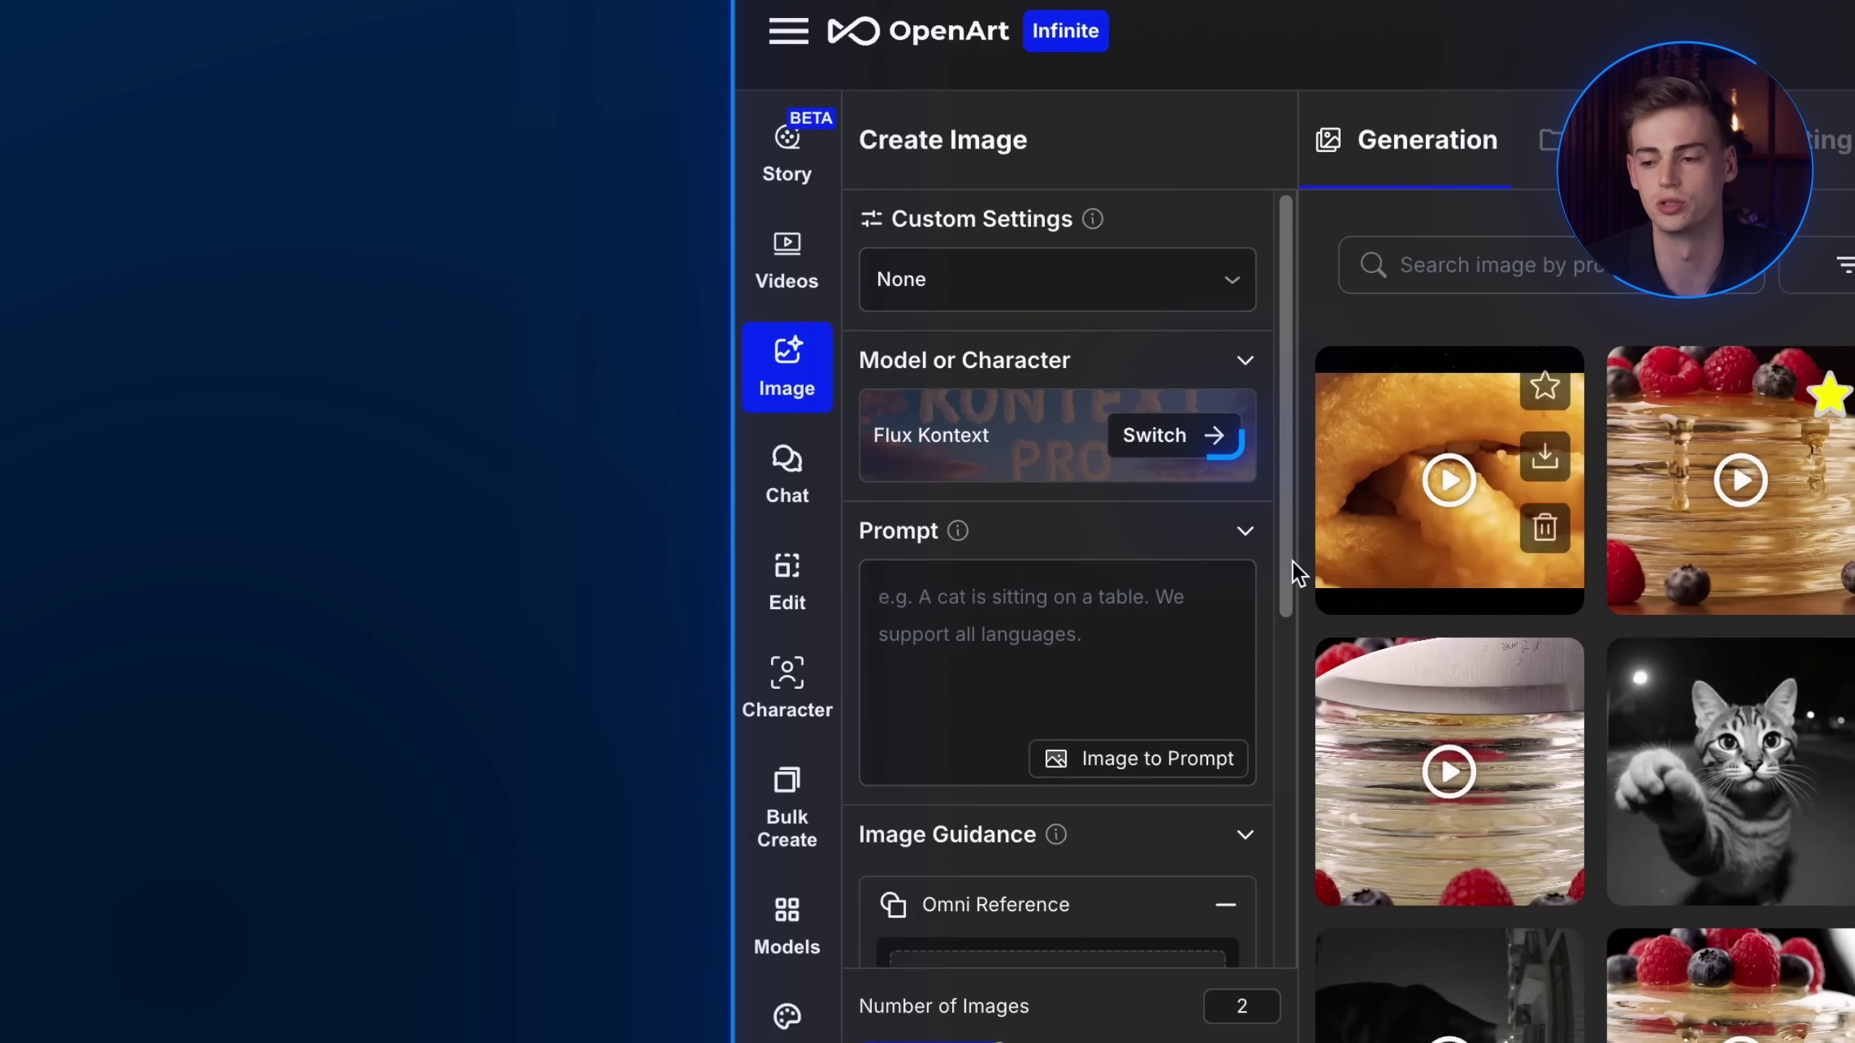
click(1174, 436)
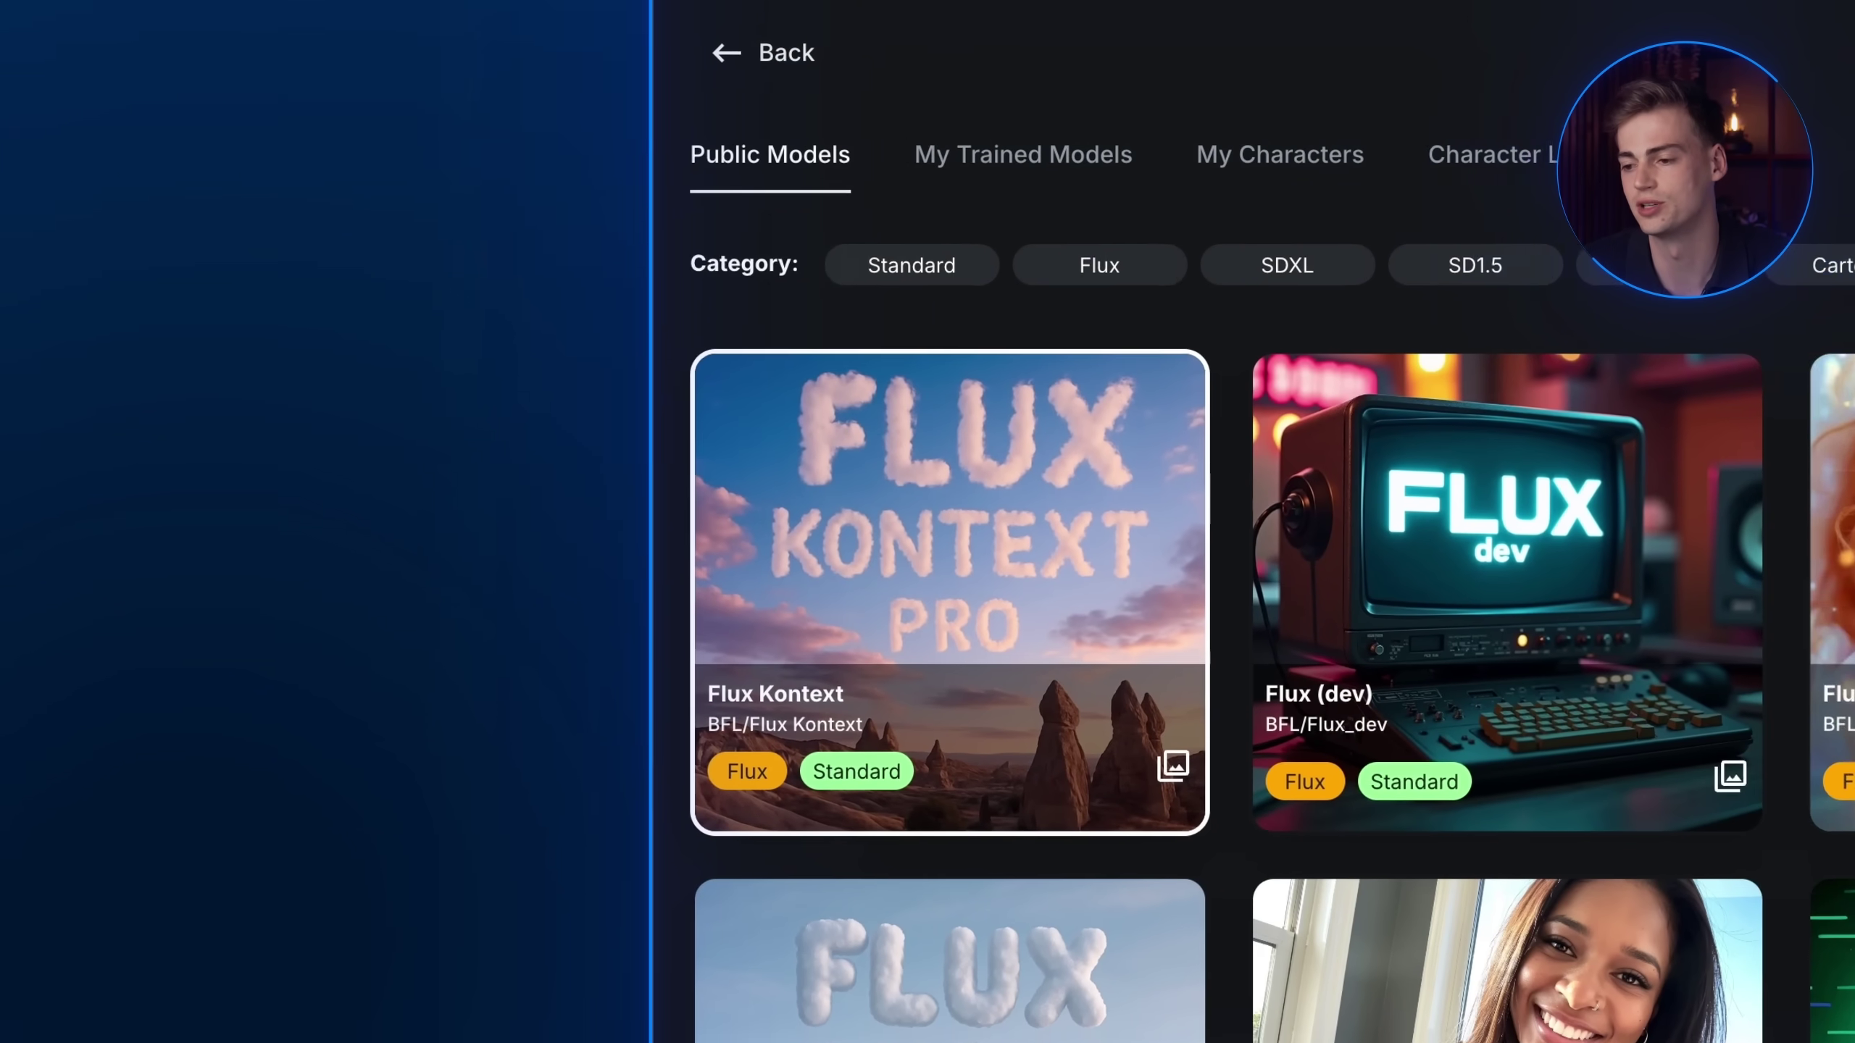
scroll(927, 584, down, 8)
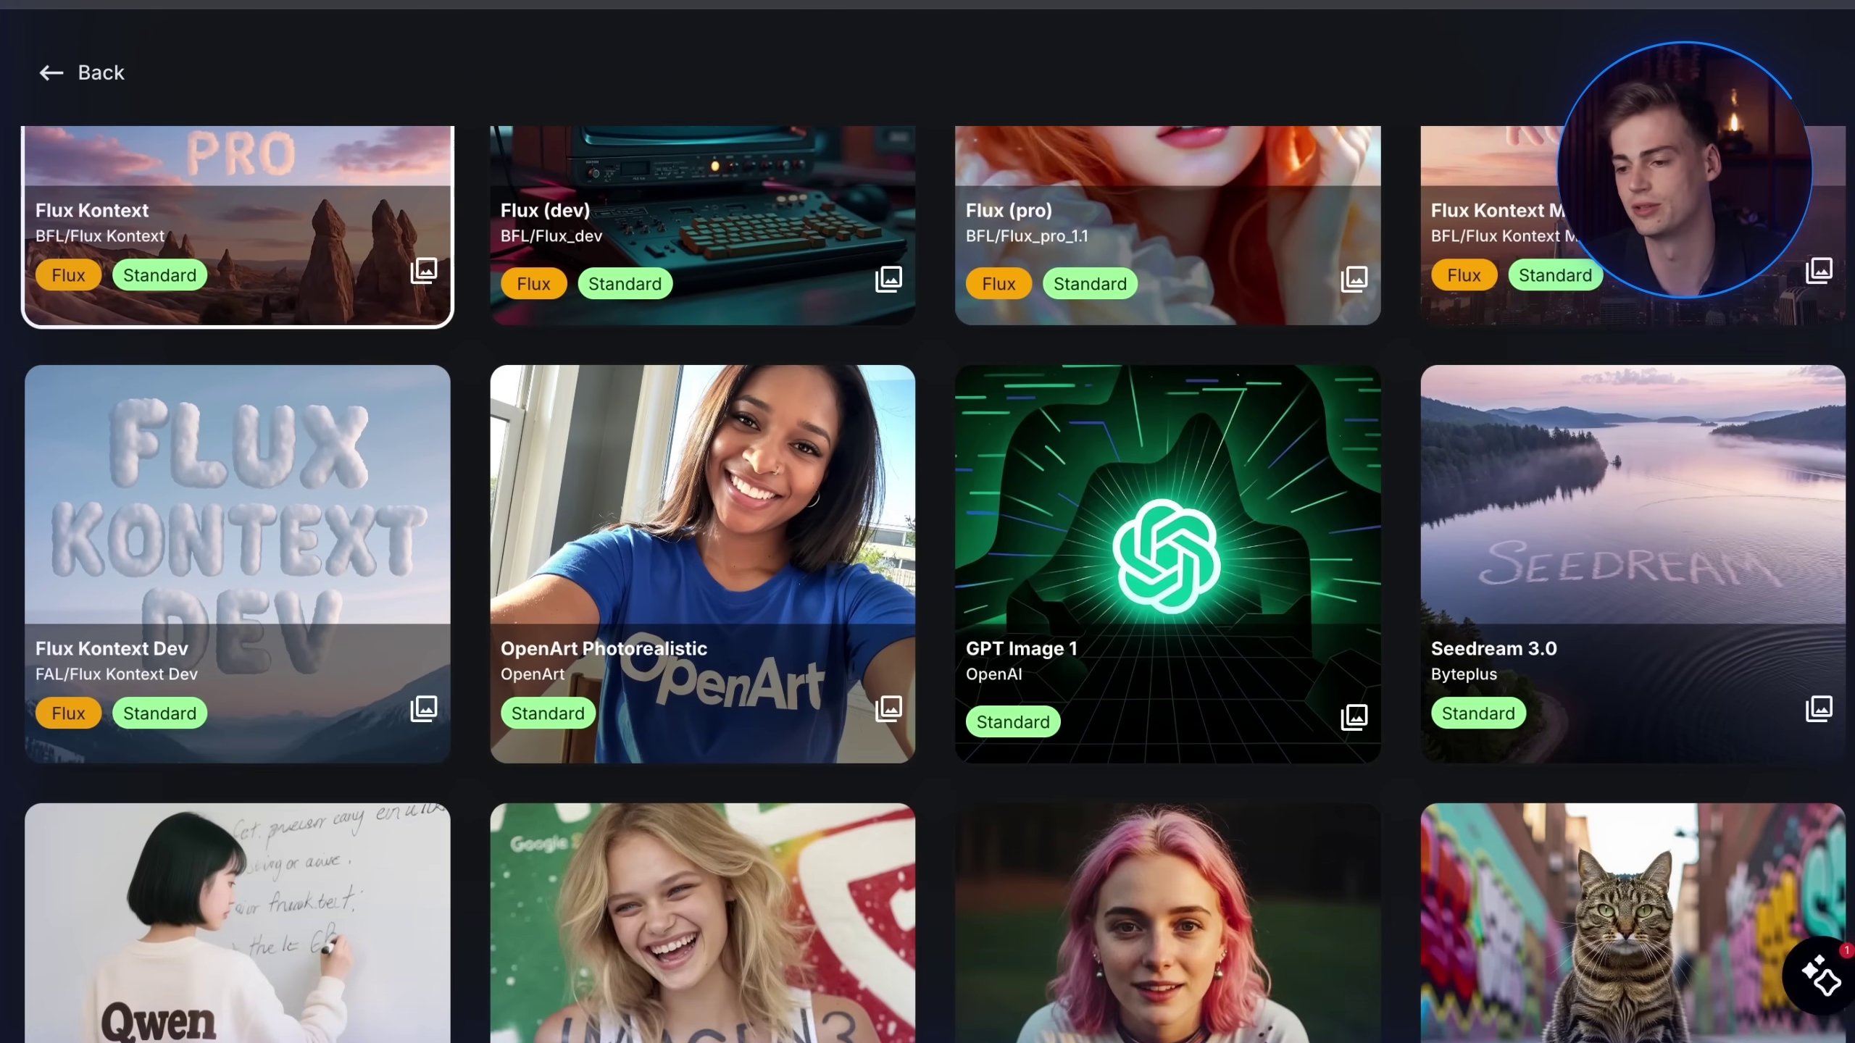
scroll(927, 585, down, 10)
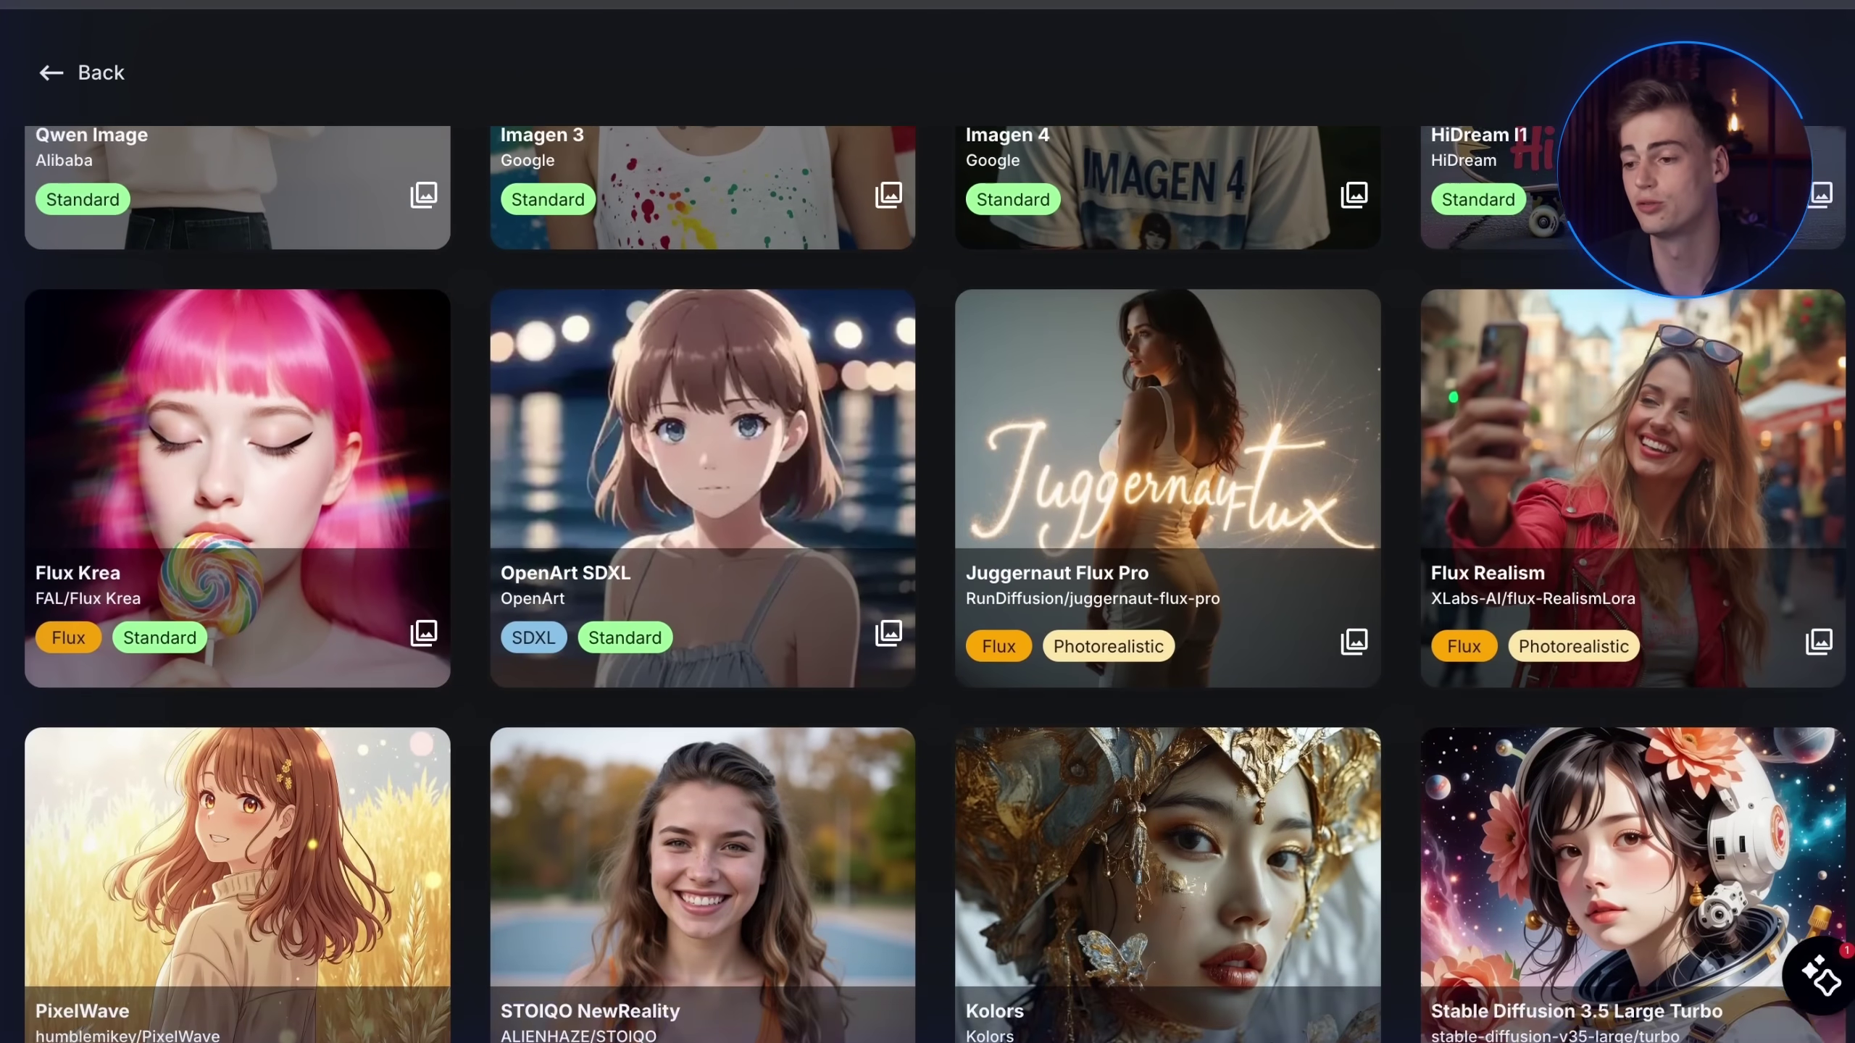
scroll(928, 585, down, 10)
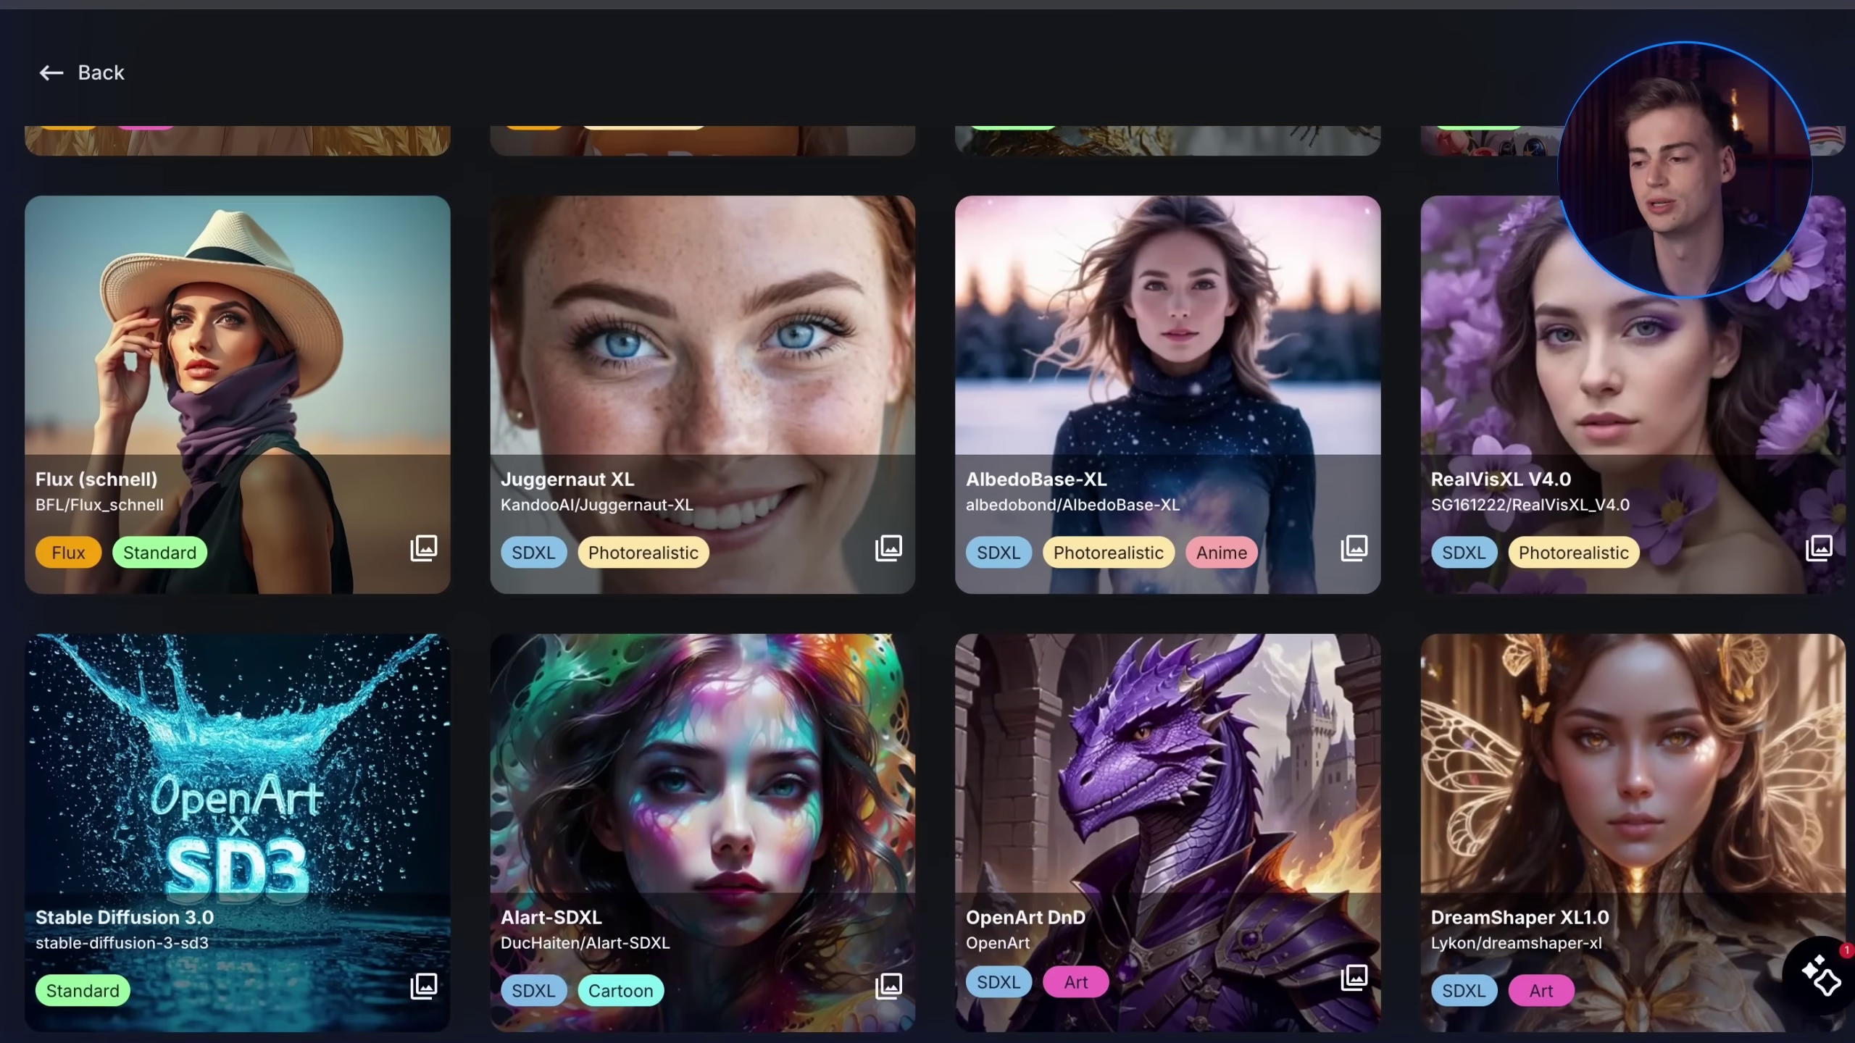
scroll(927, 585, down, 5)
scroll(927, 585, up, 15)
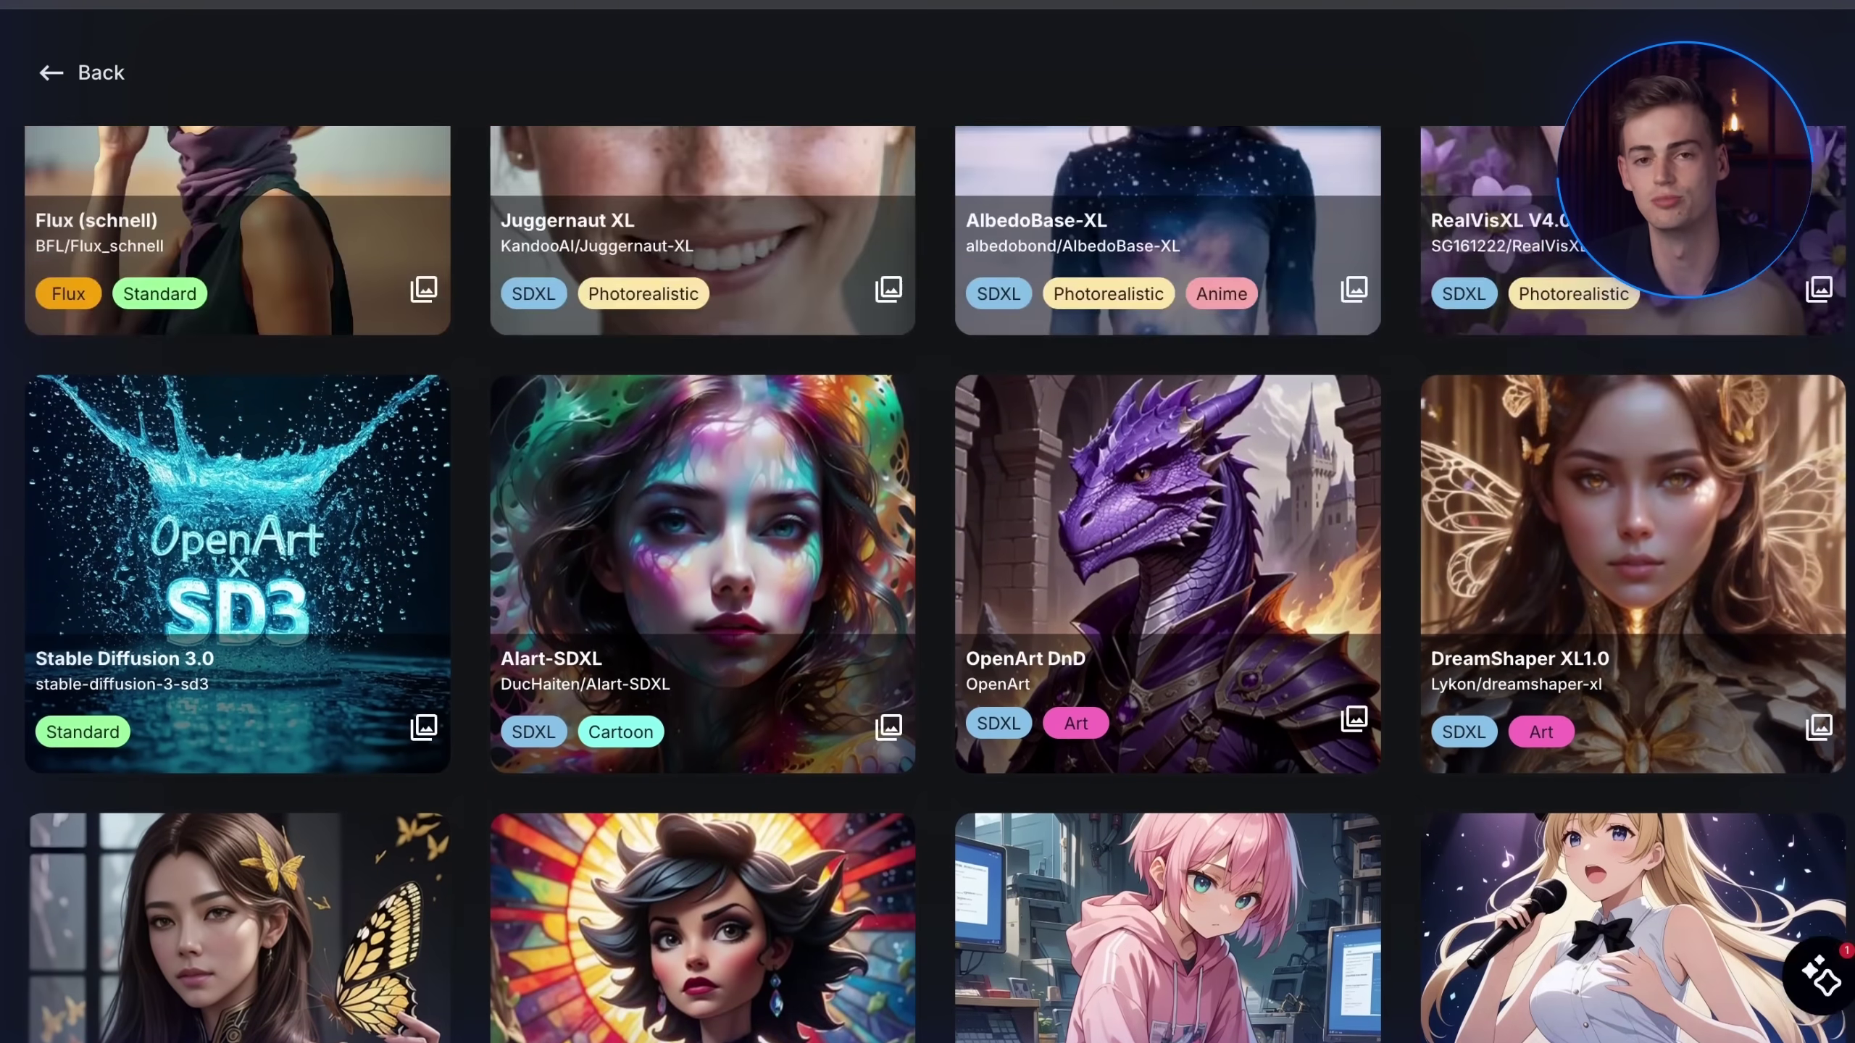
scroll(927, 585, up, 10)
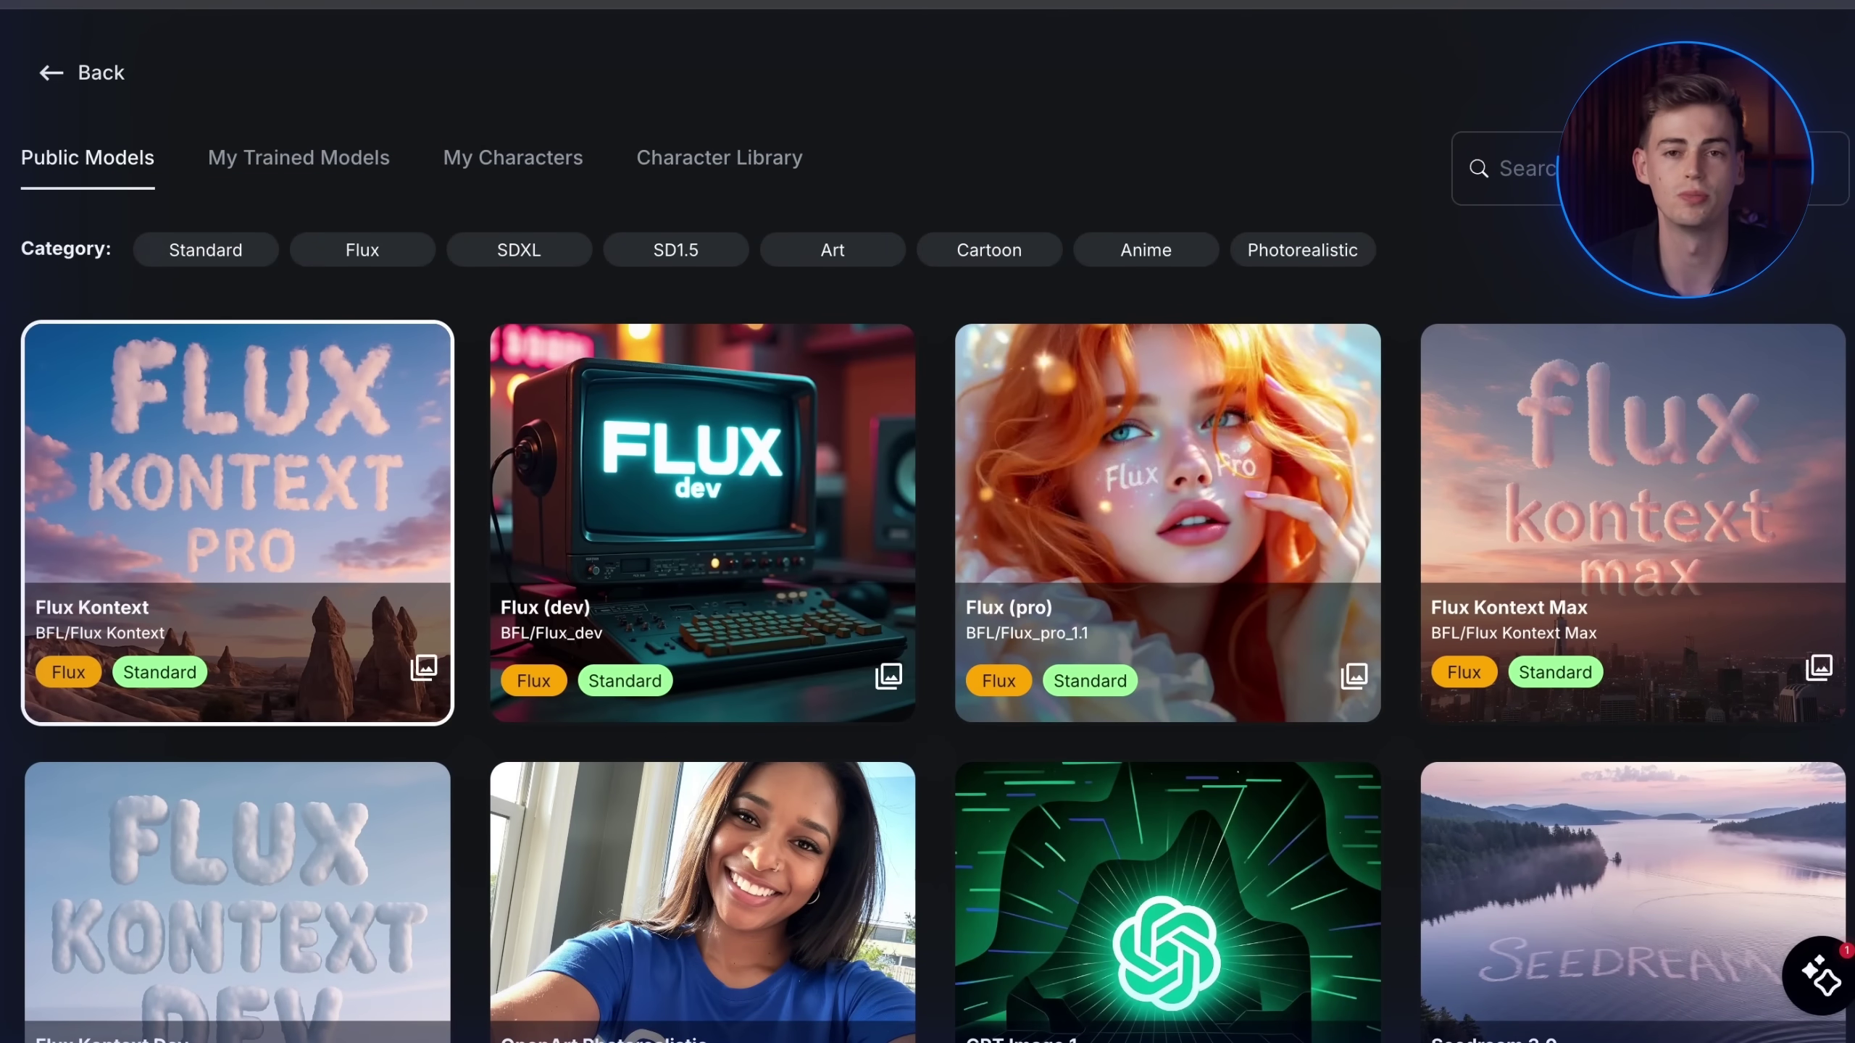
click(694, 562)
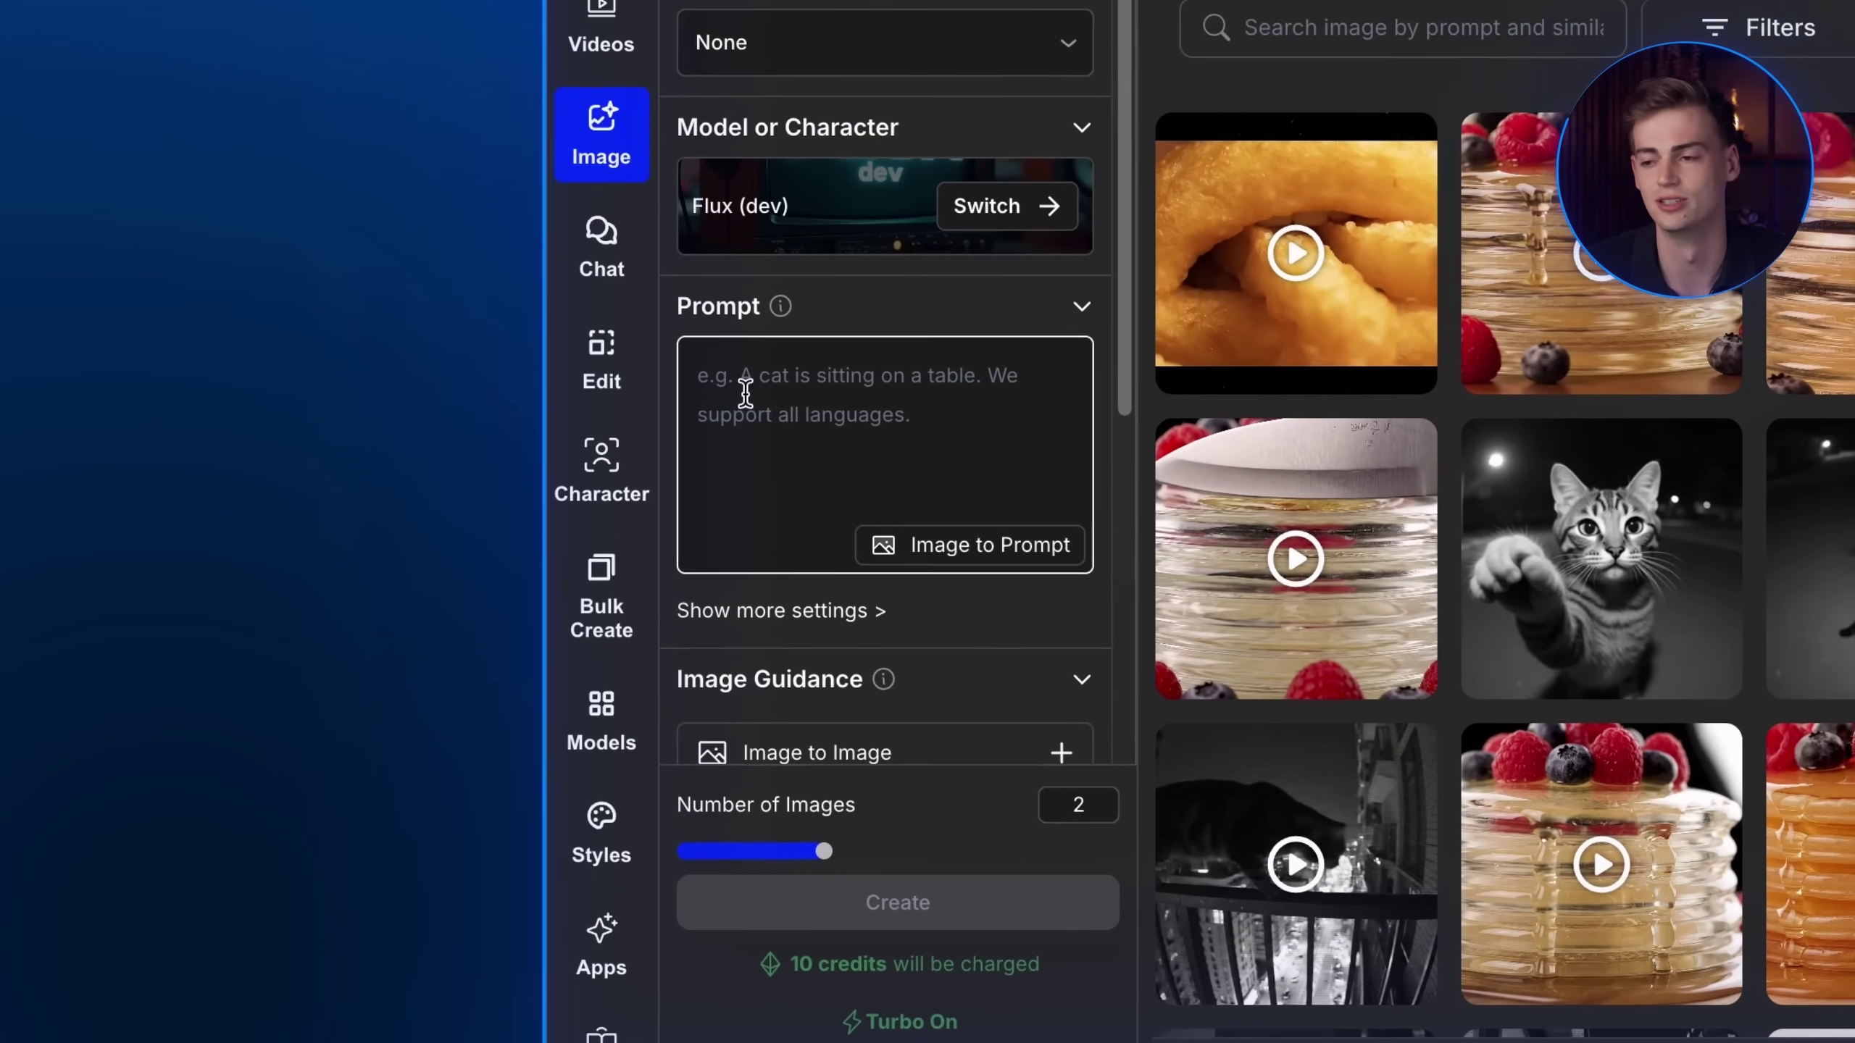
Paste the Scene 1 knocking-girl prompt, set Cinema (16:9), and generate the image
click(187, 521)
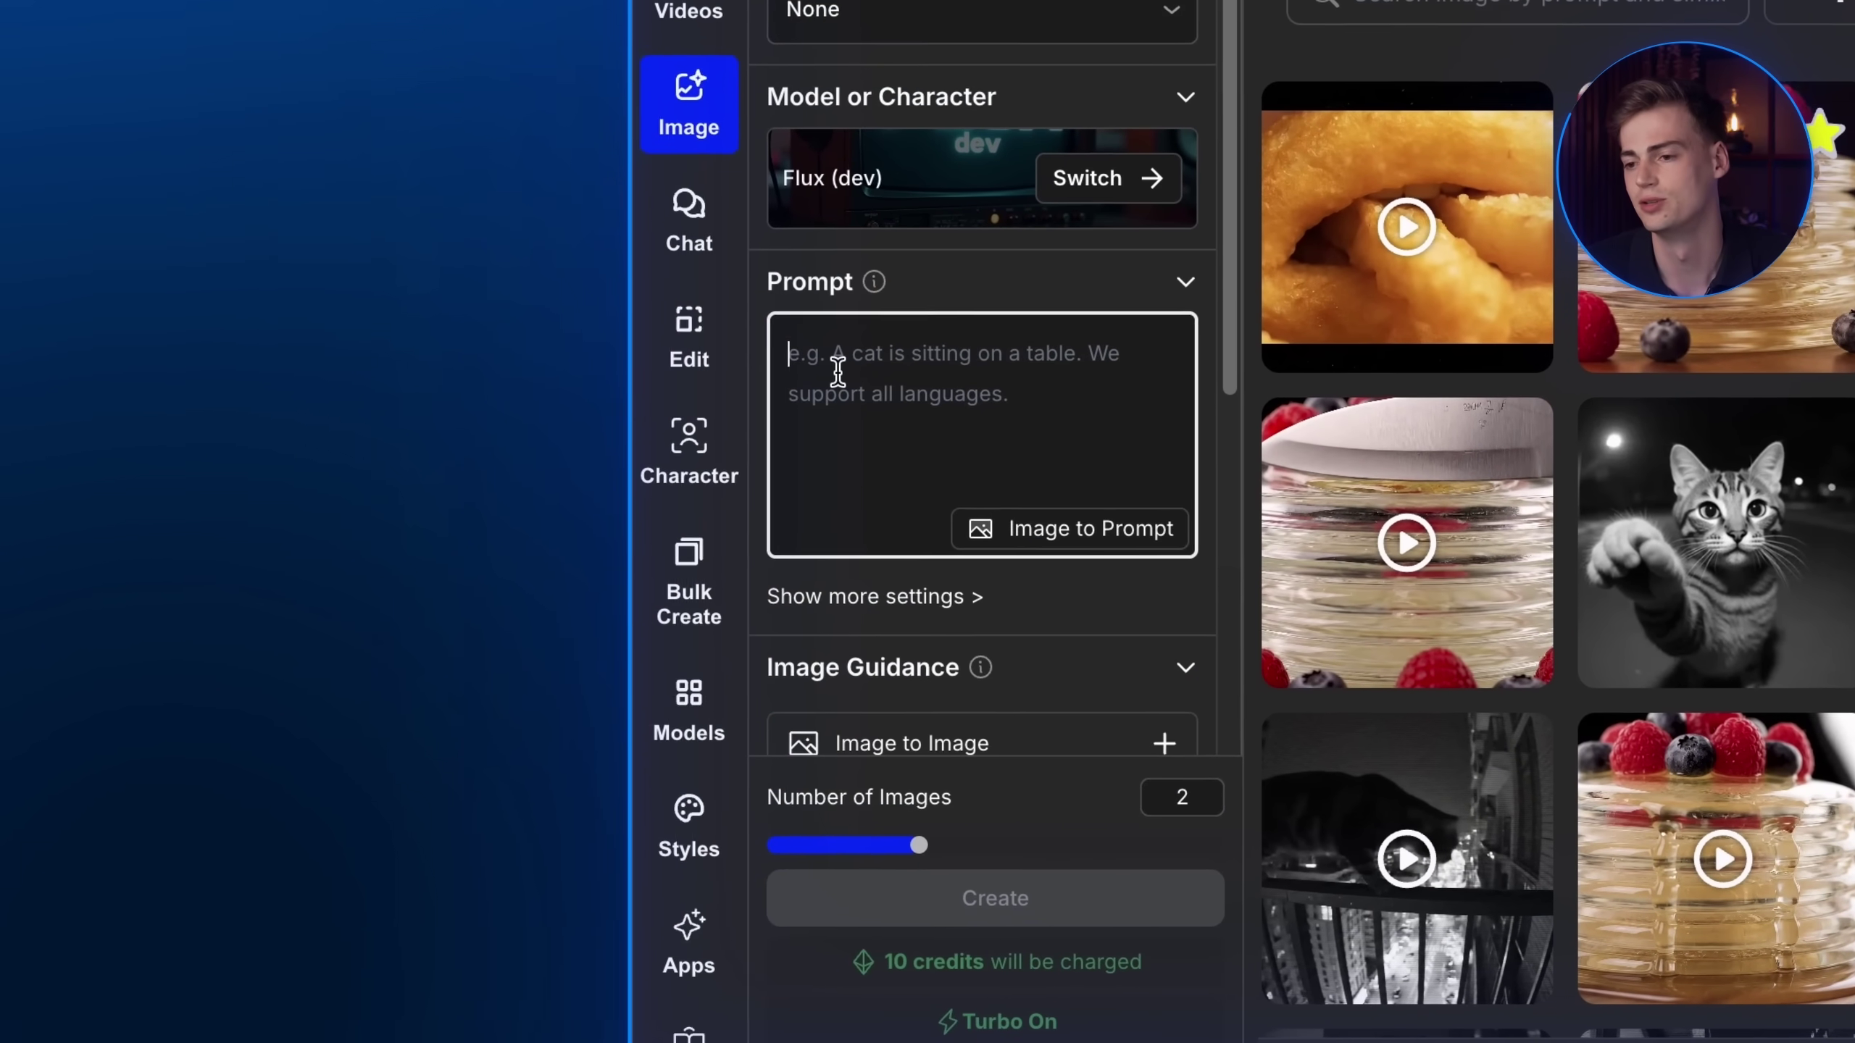
text(Pixar-style 3D animated bedroom hallway, young woman in pajamas knocking on closed bedroom door, frustrated expression, soft morning light, cozy house interior, warm lighting)
drag(1236, 406, 1231, 609)
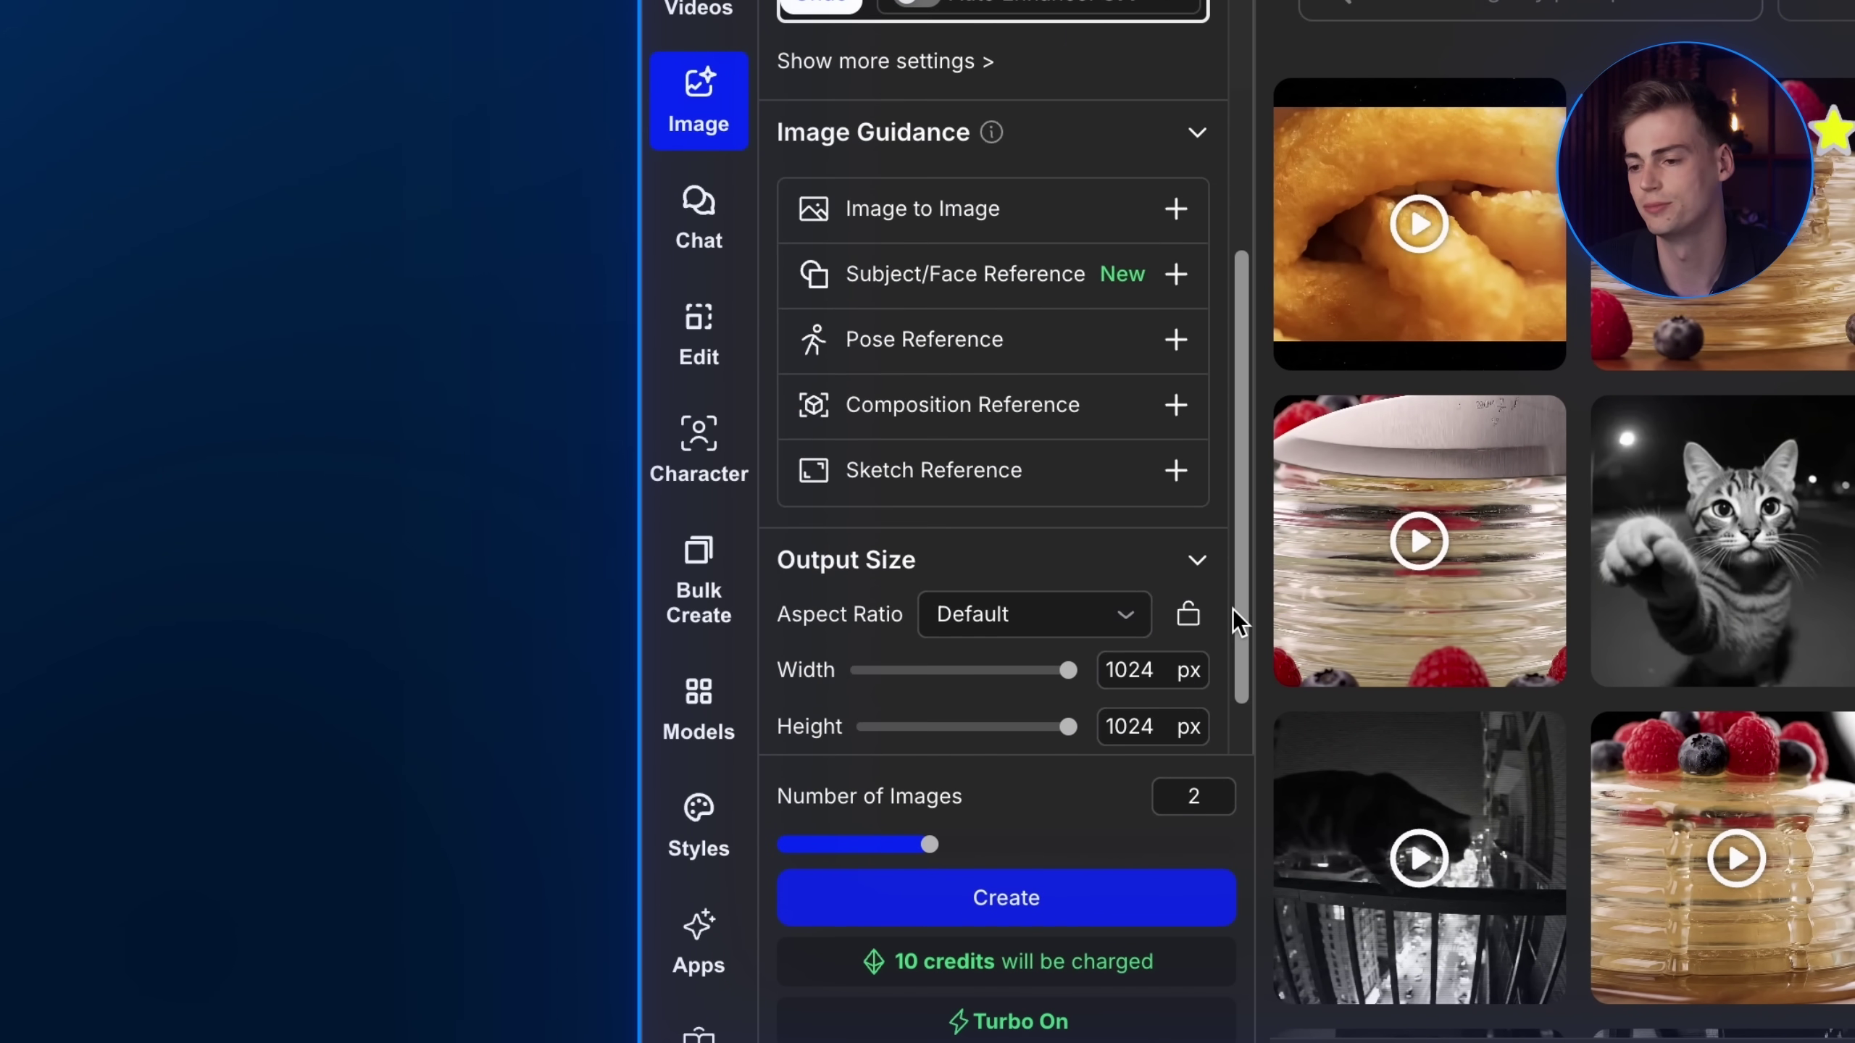
click(1111, 613)
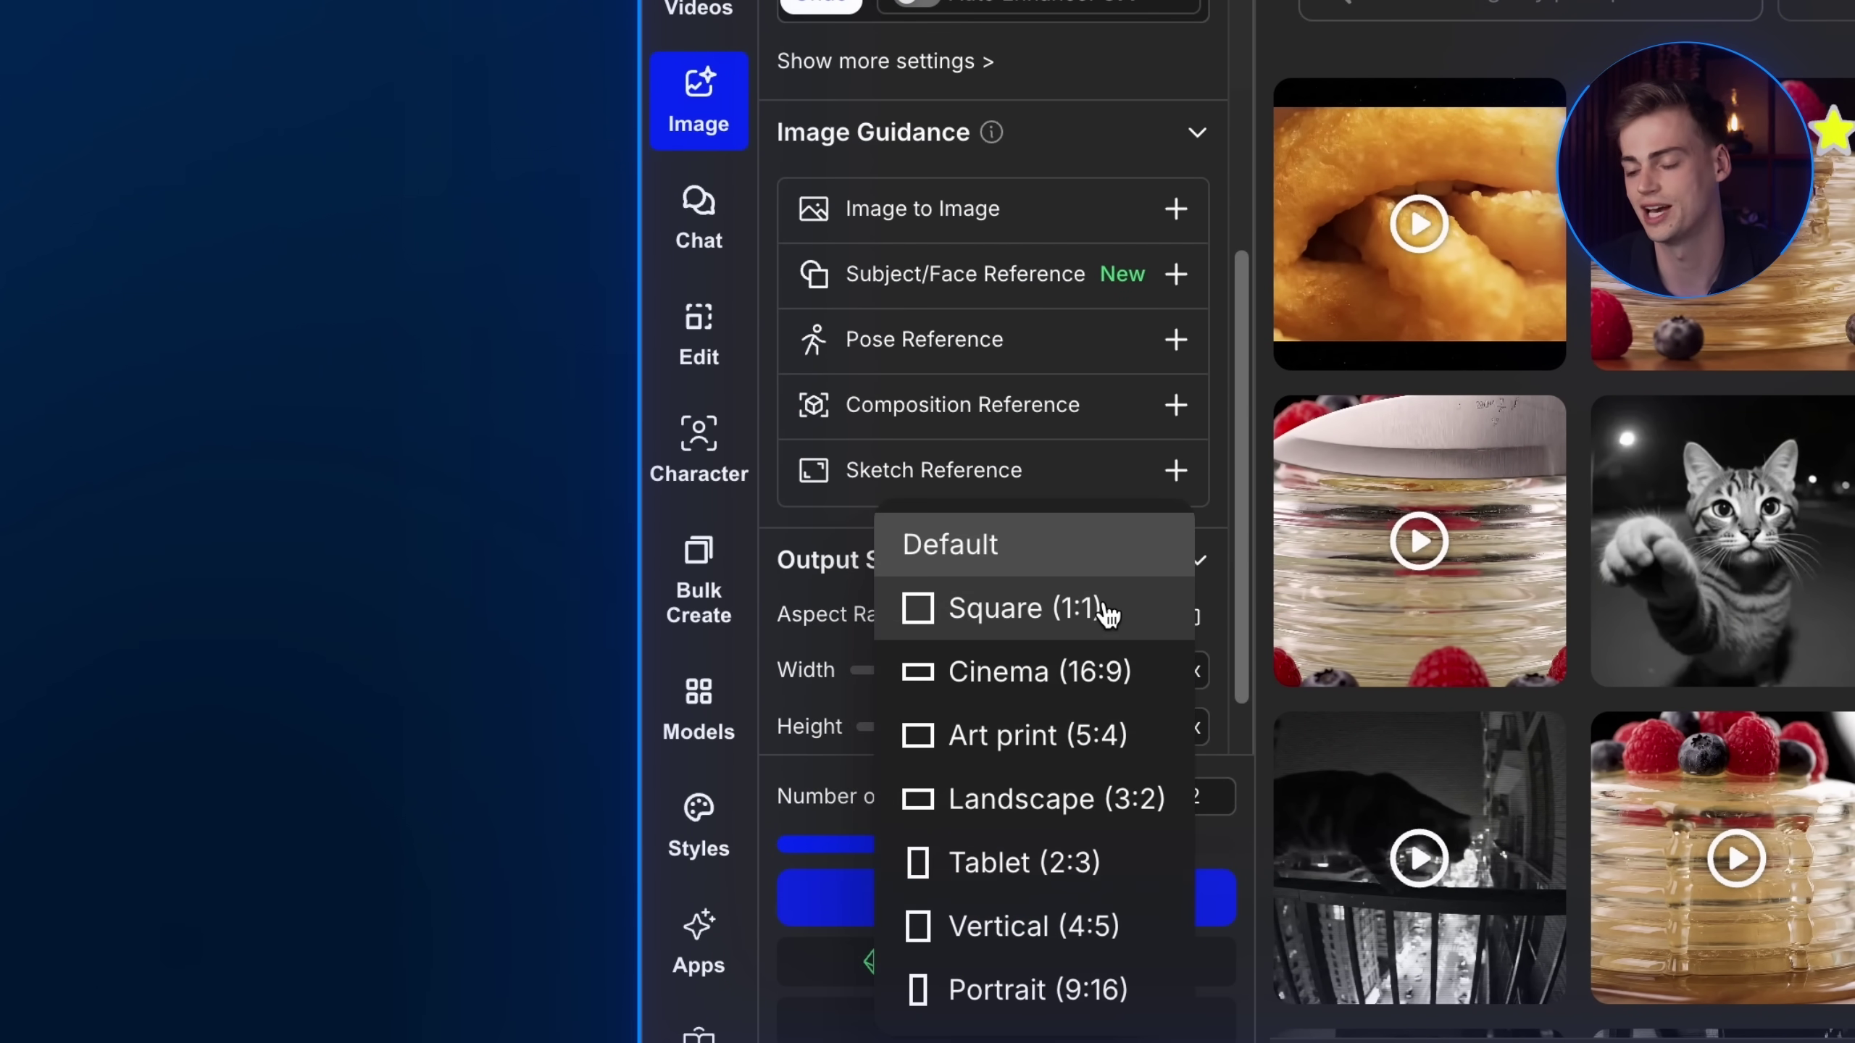
click(1115, 671)
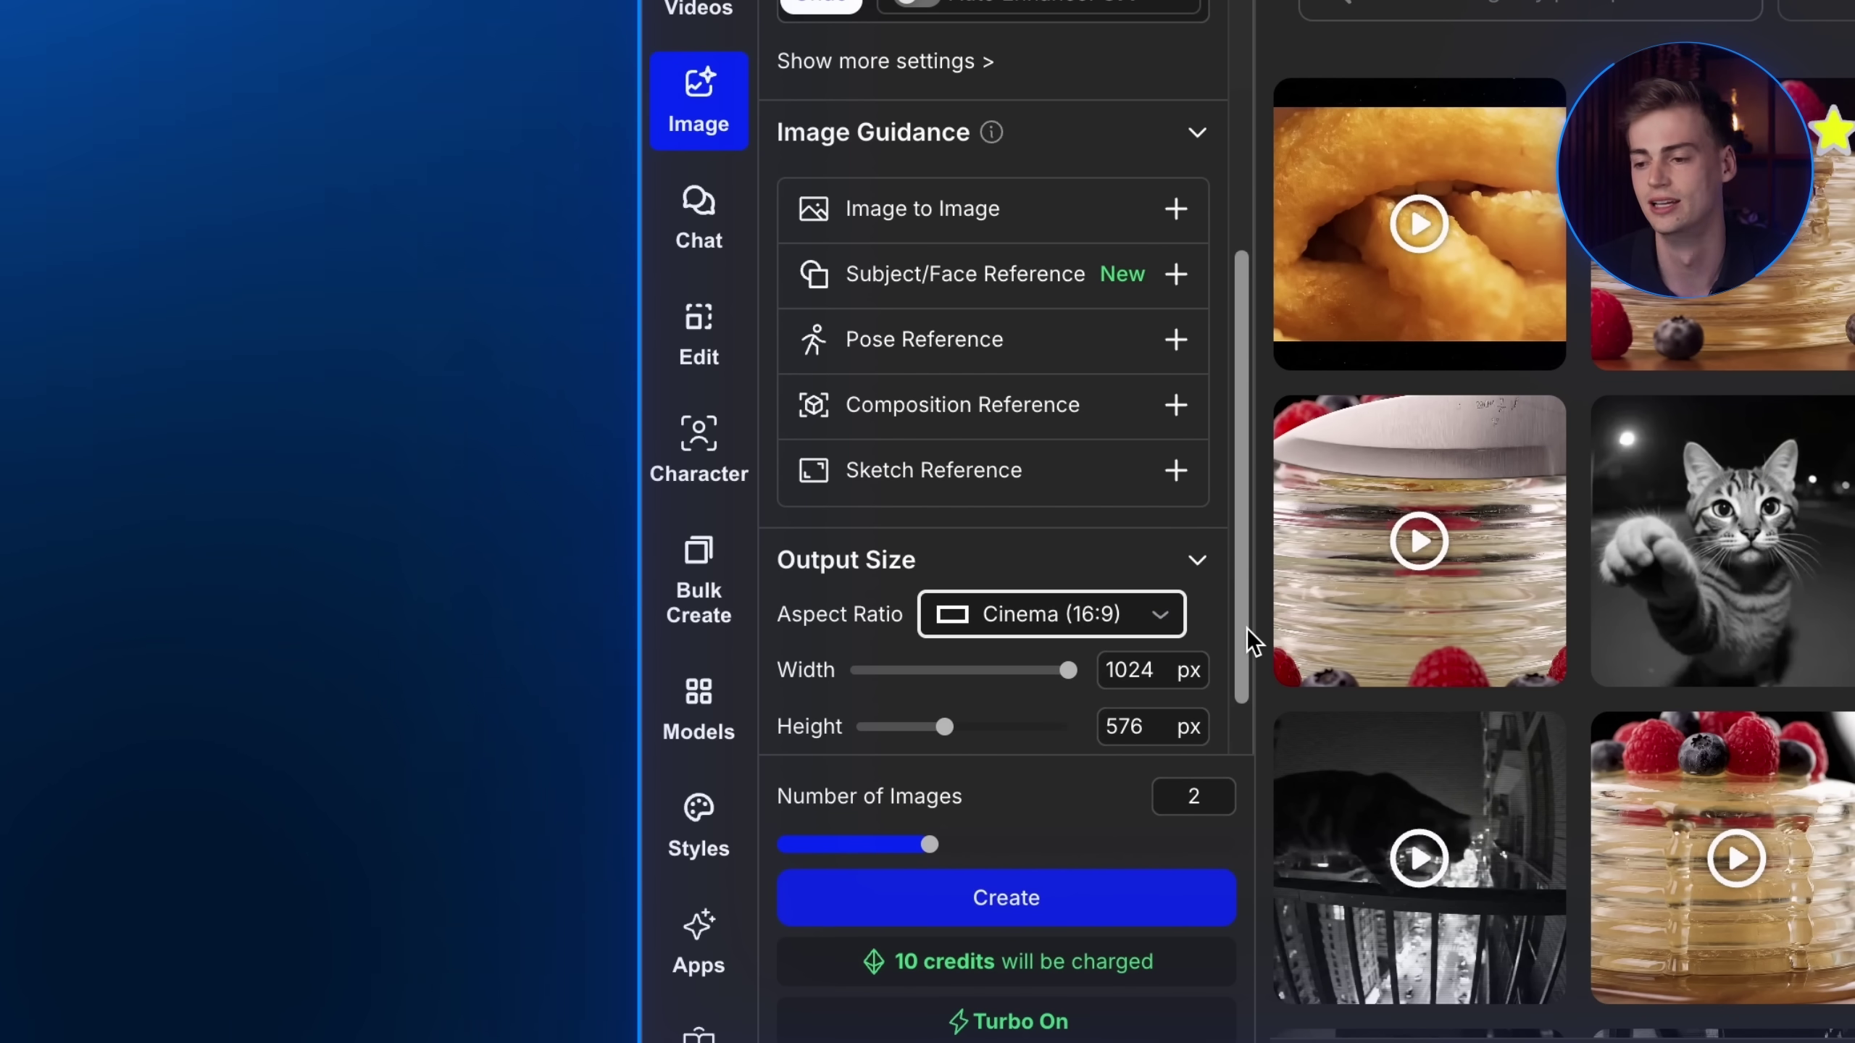
scroll(1249, 641, up, 8)
click(1001, 904)
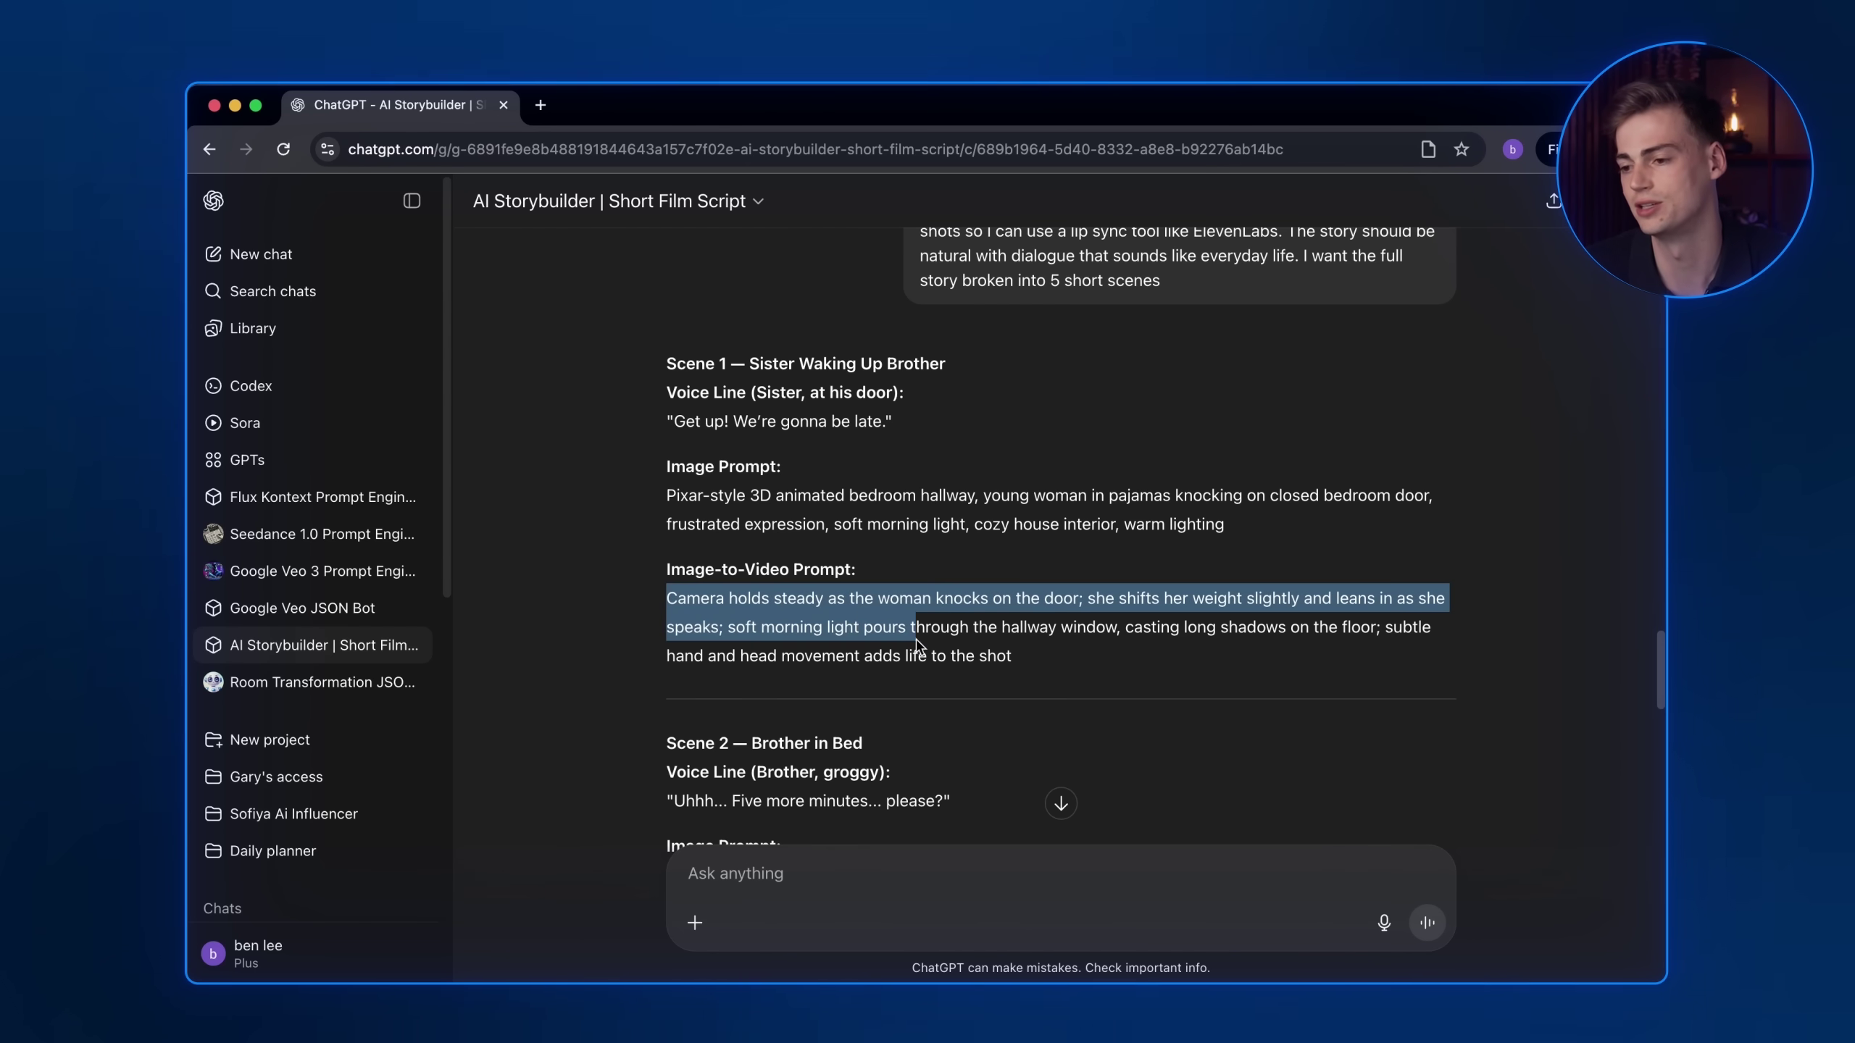
Select Scene 1's Image-to-Video Prompt paragraph in the ChatGPT reply
drag(917, 644, 1018, 658)
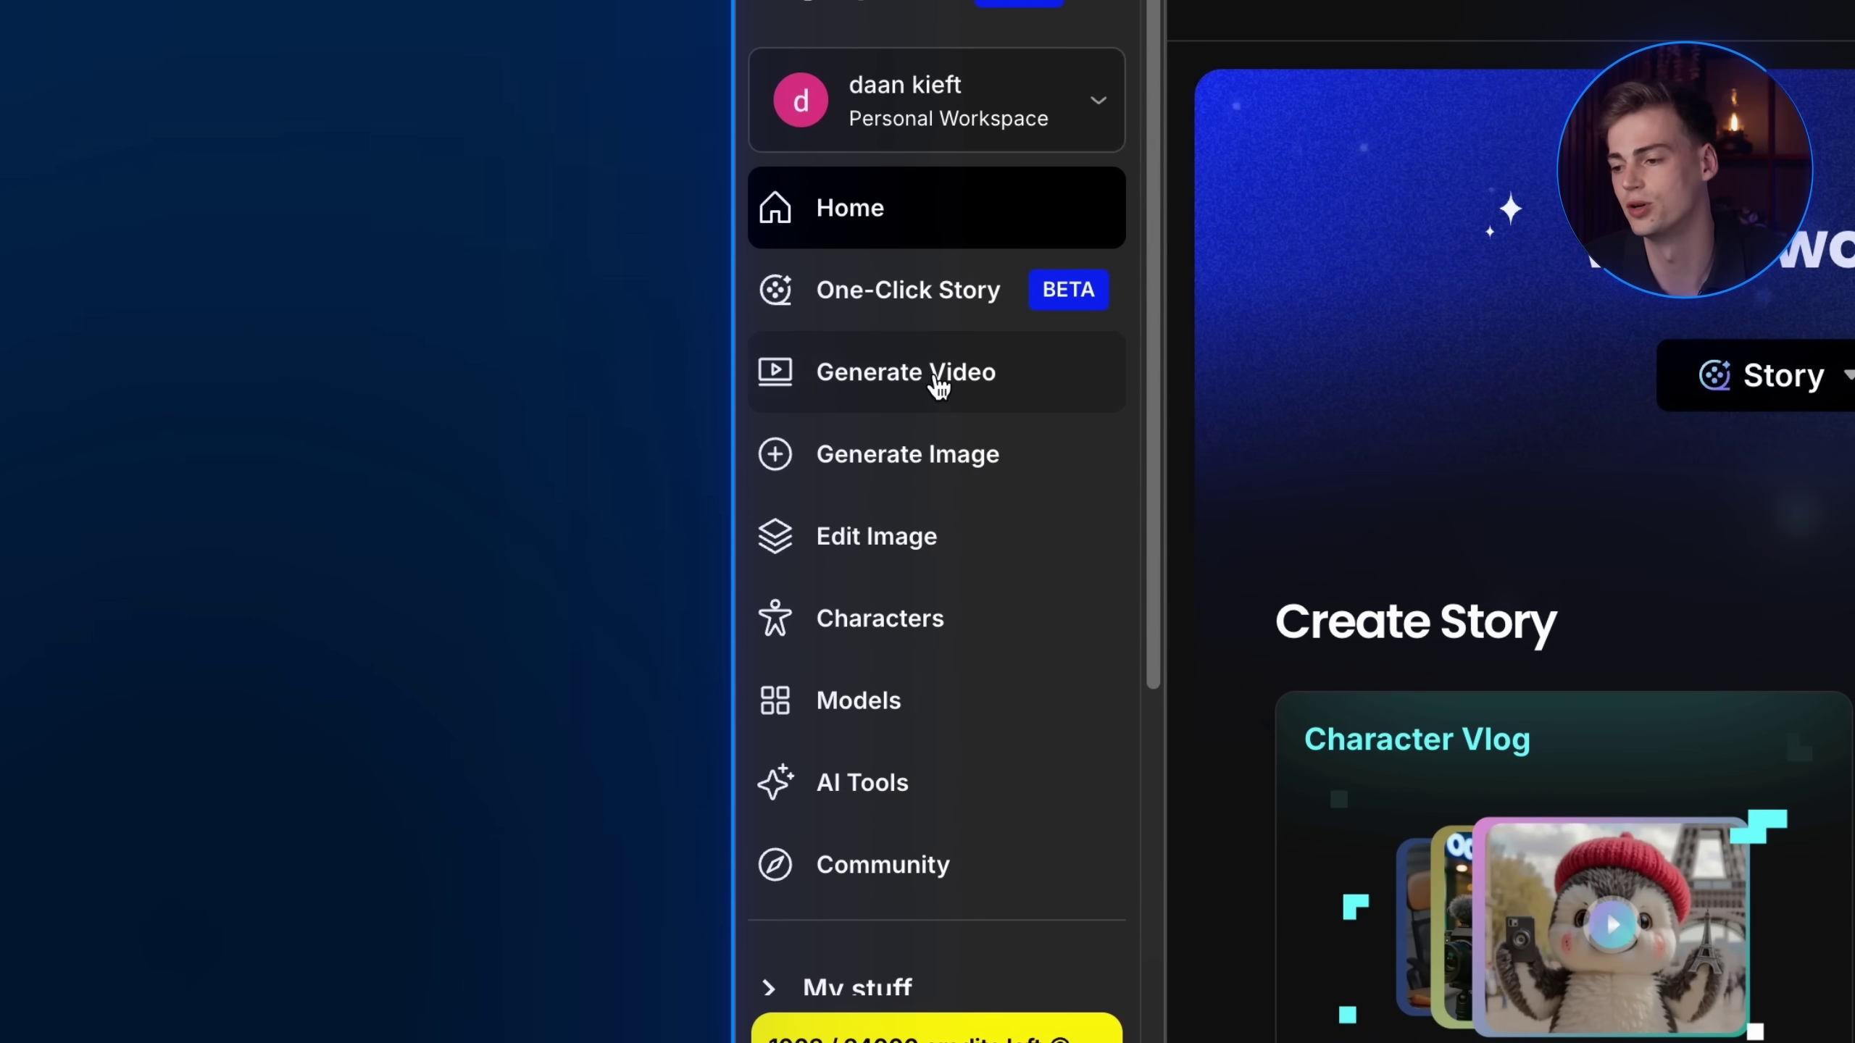
Generate a 5s Pro-quality Kling 2.1 clip from the knocking image using the Scene 1 action prompt
click(937, 385)
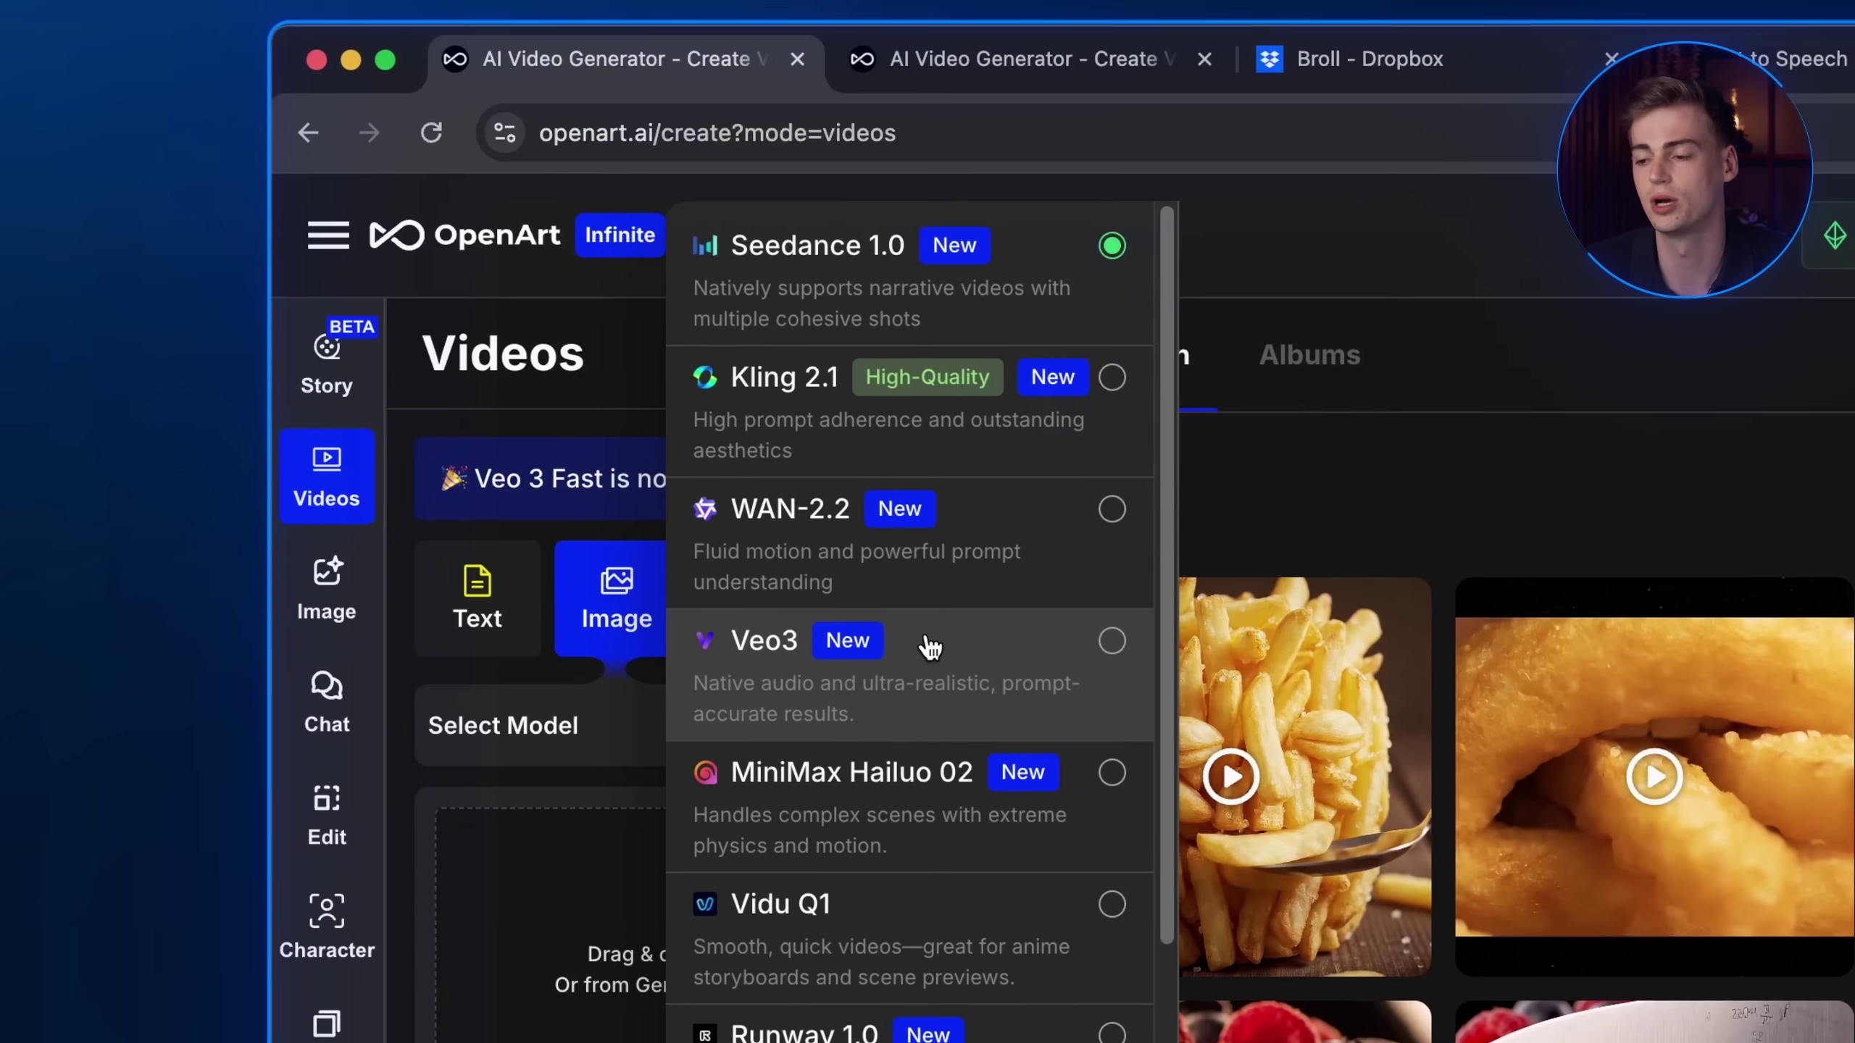
click(1082, 425)
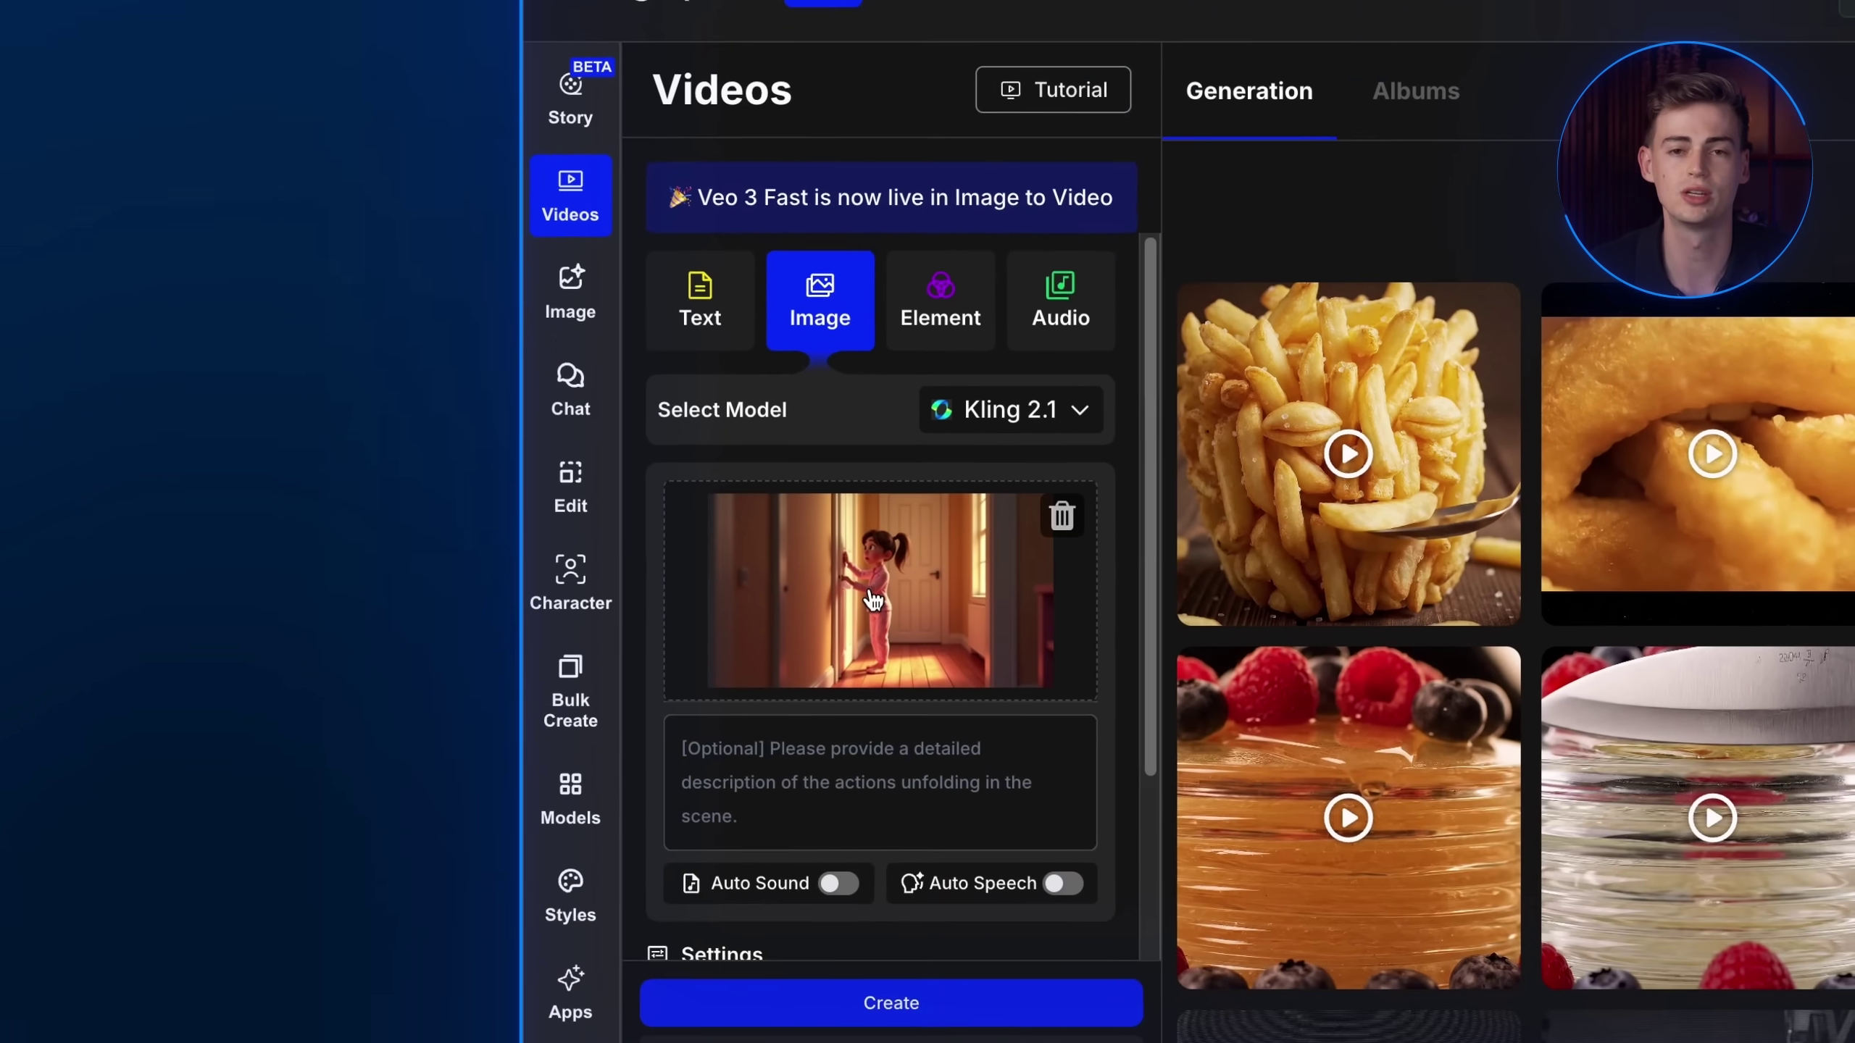
click(837, 755)
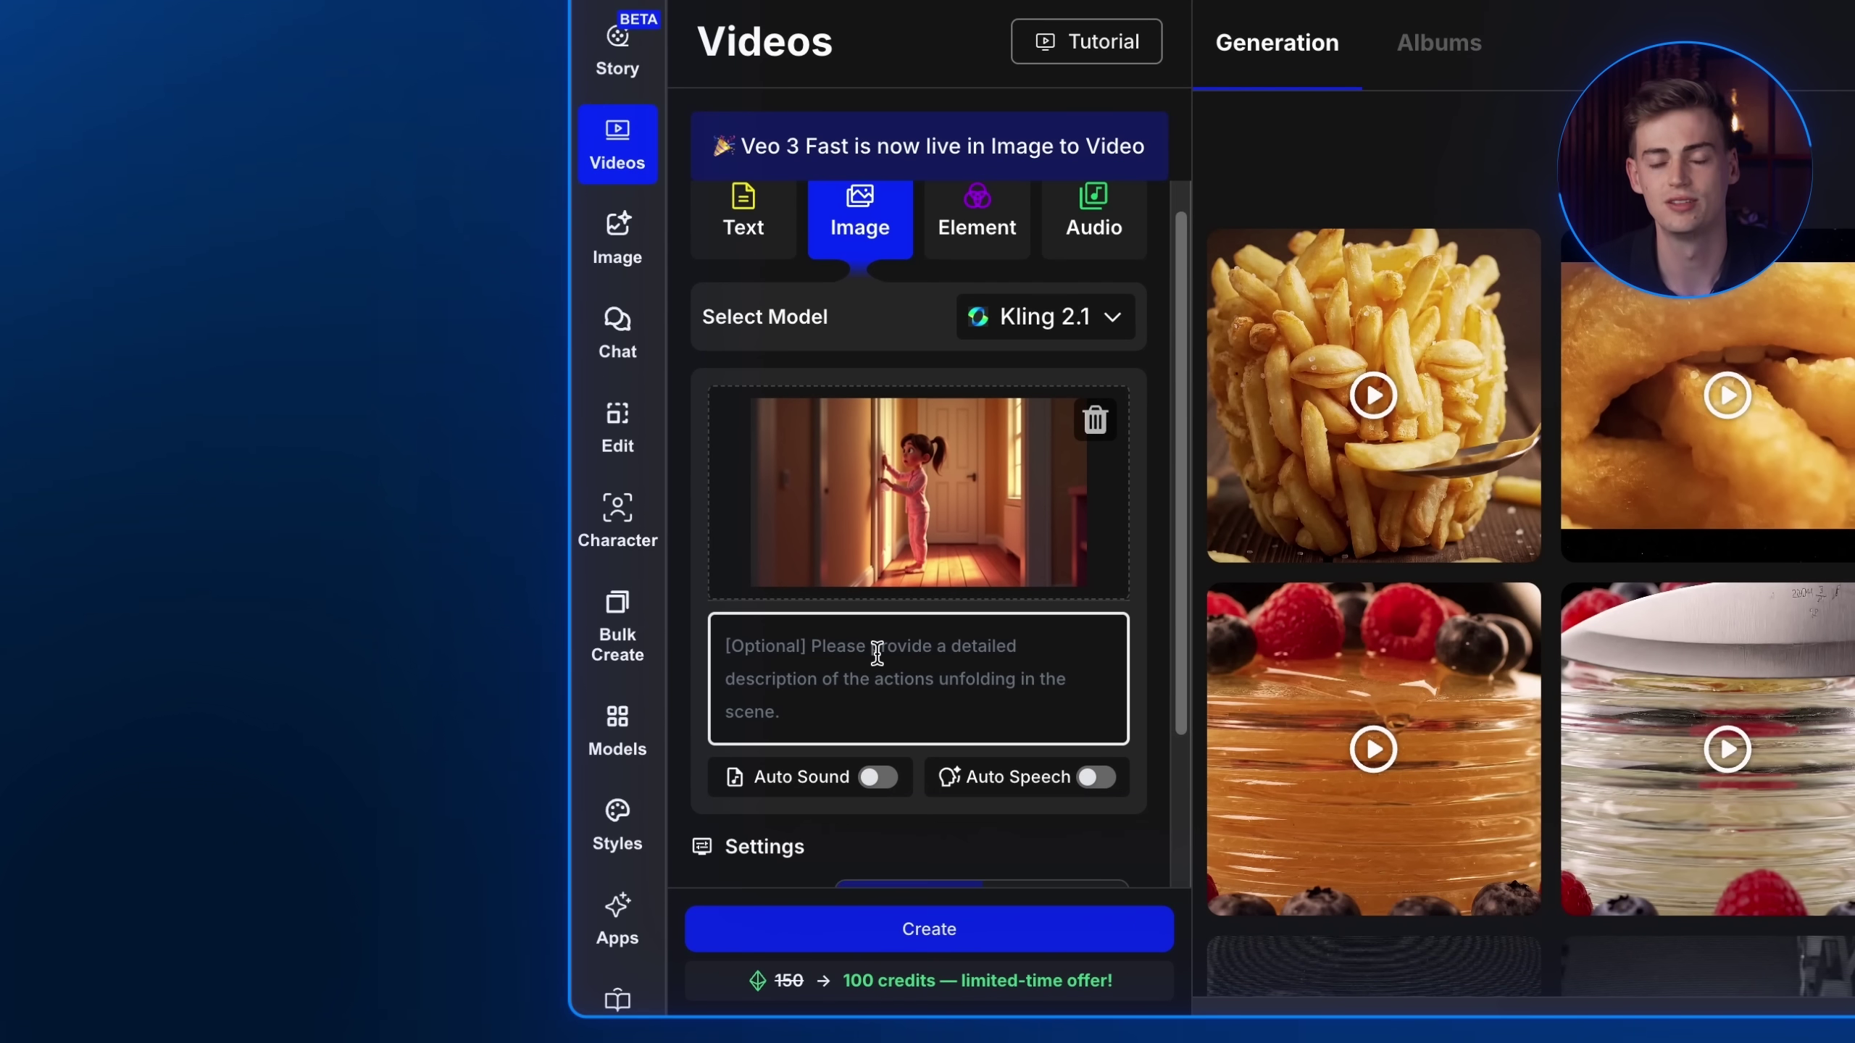
scroll(1101, 700, down, 2)
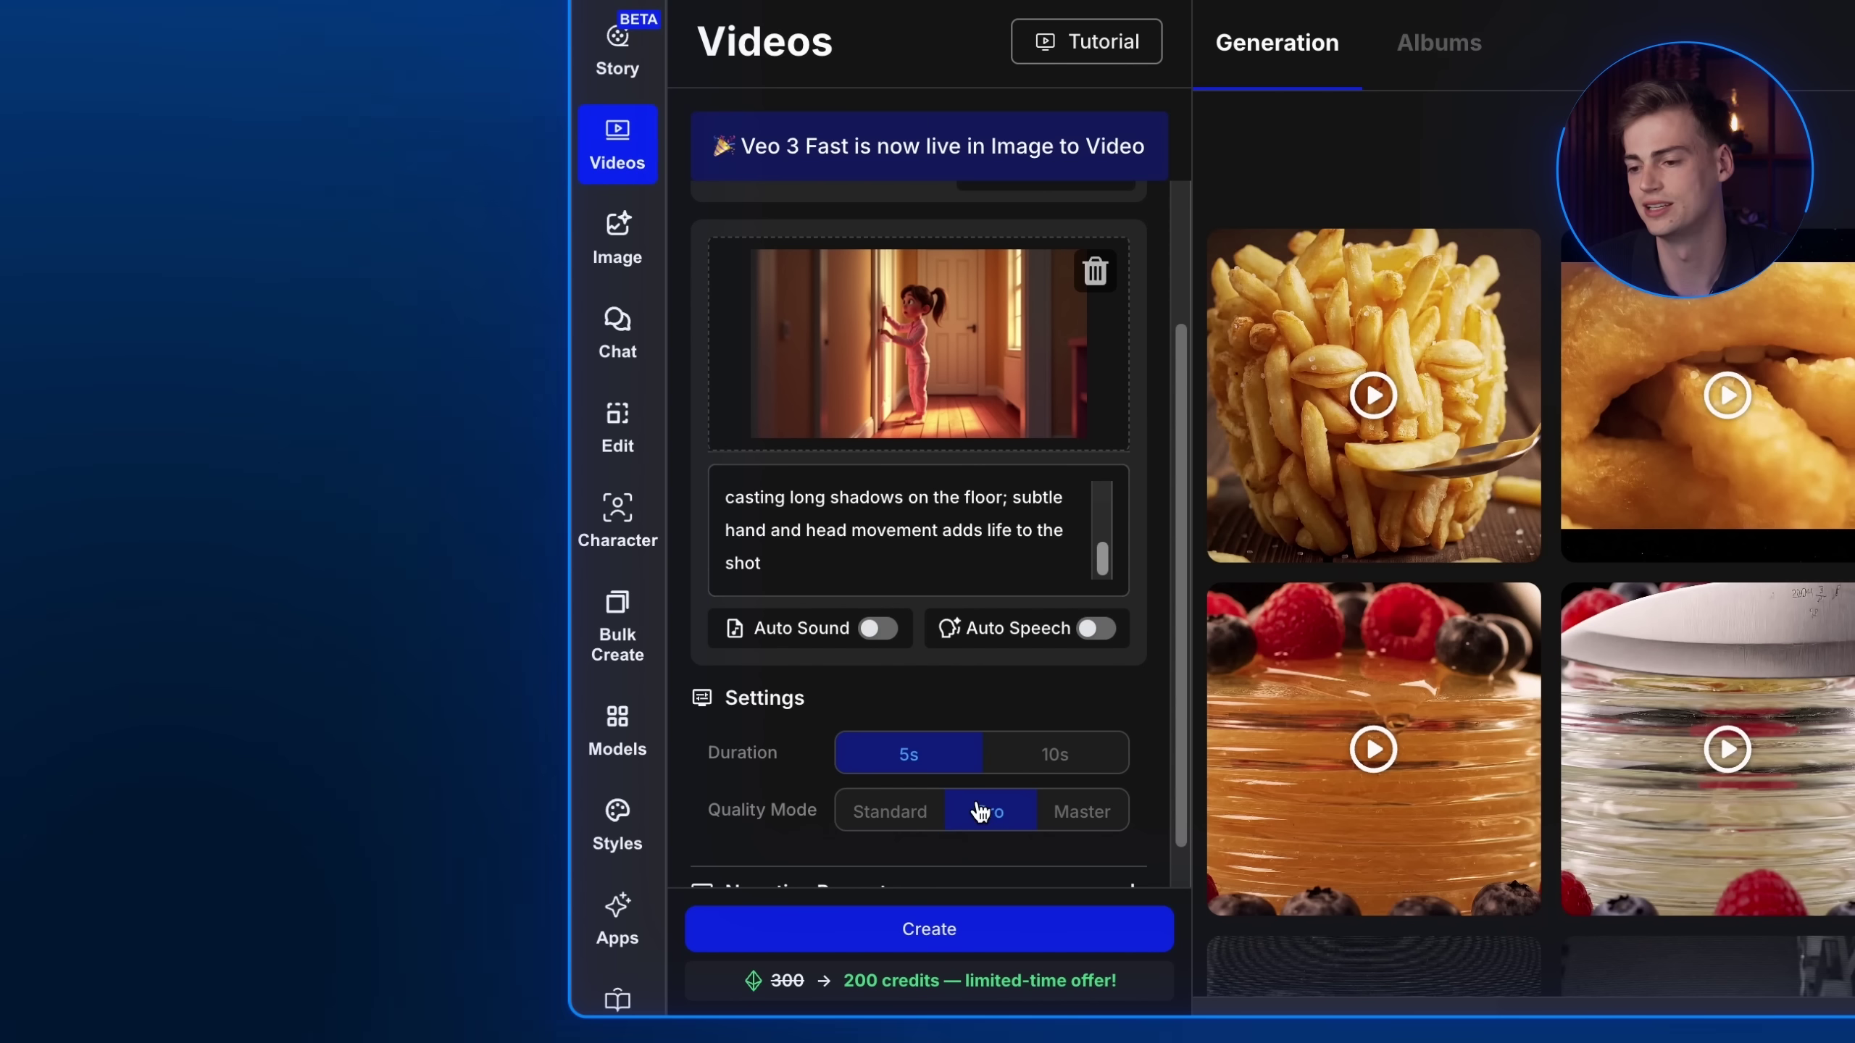
scroll(979, 809, down, 1)
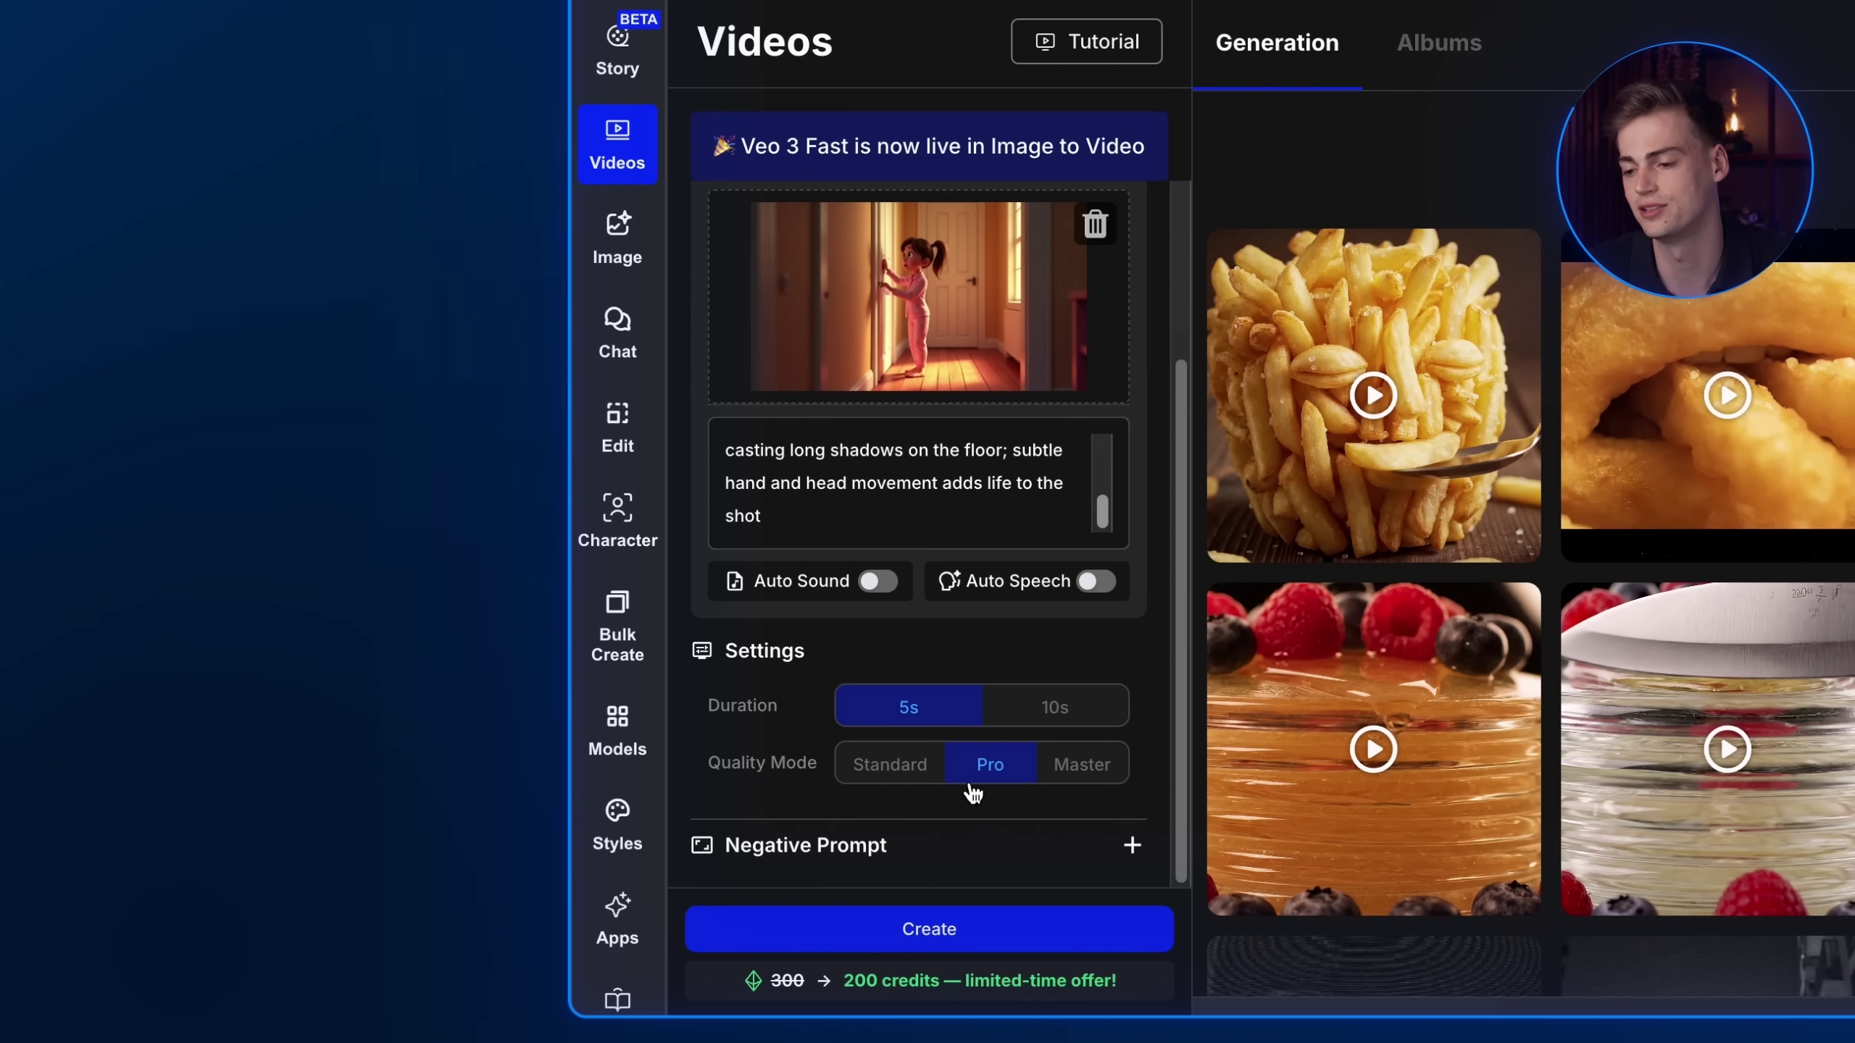
click(917, 929)
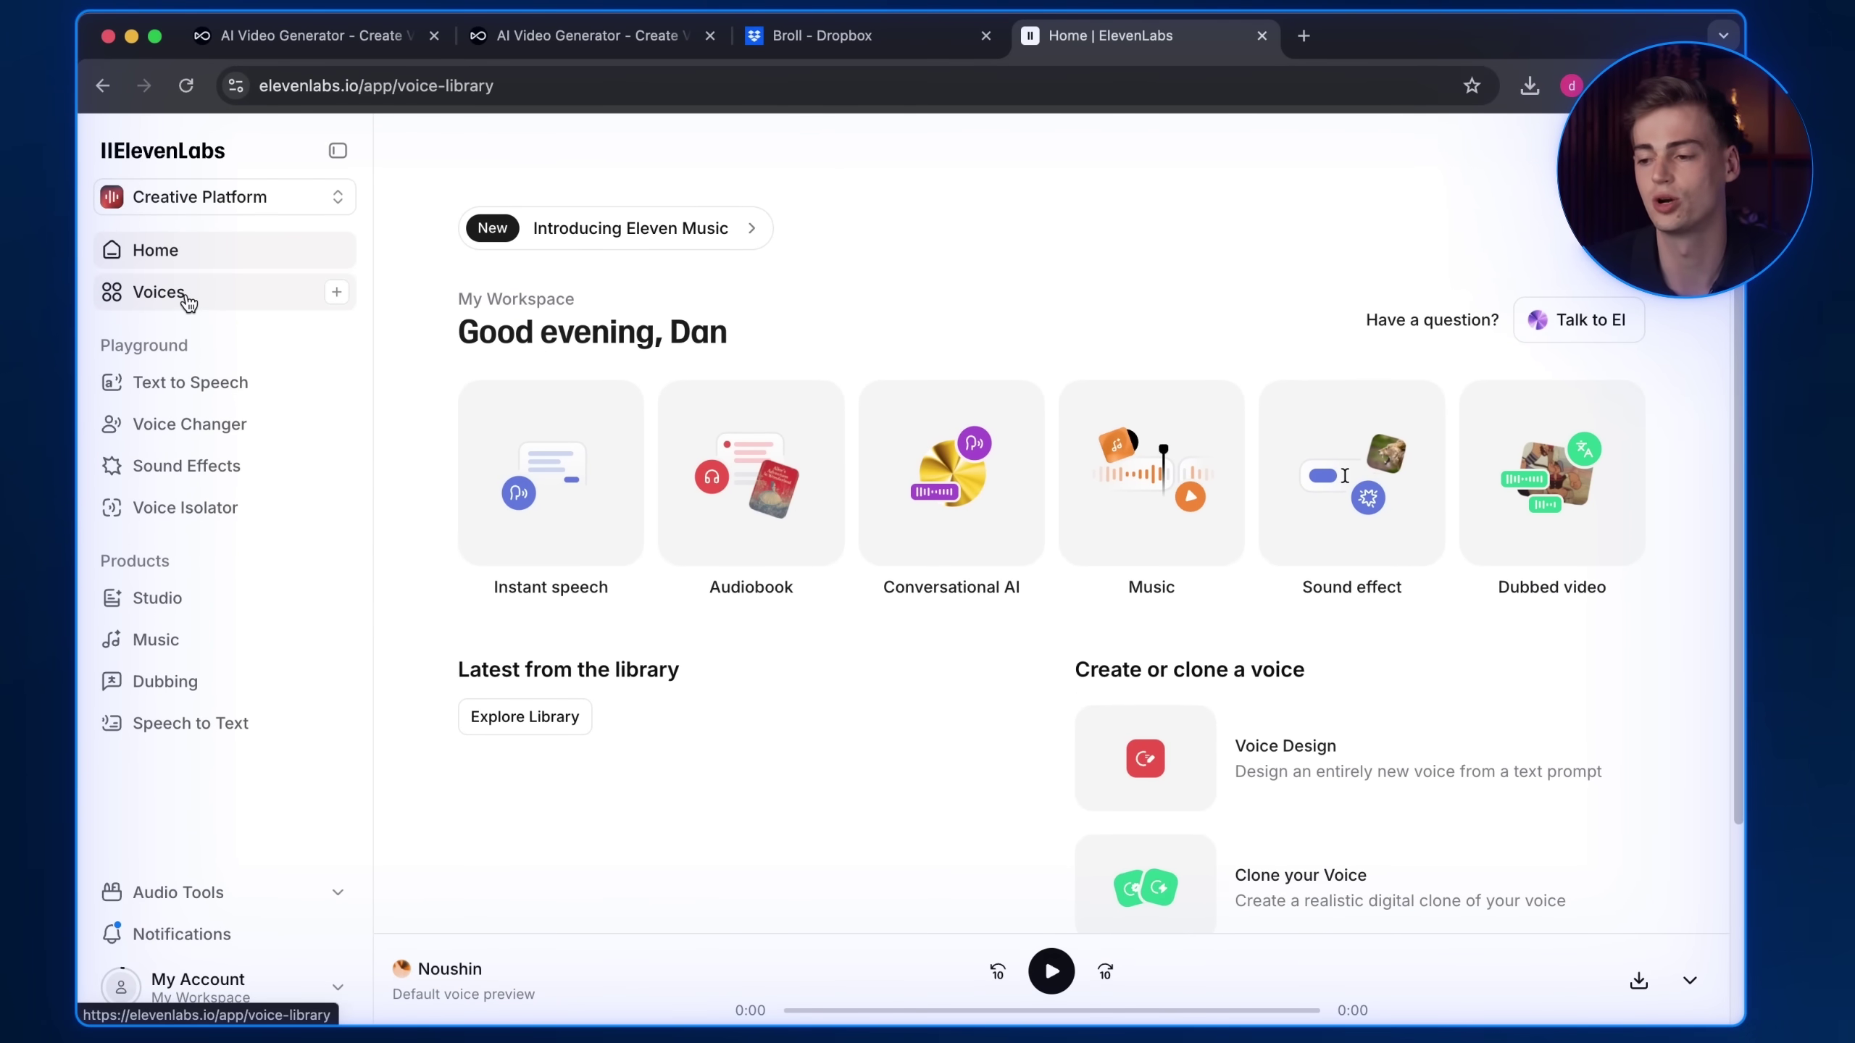
Sort the voice library by Trending and filter it to English, Characters & Animation, female voices
click(189, 299)
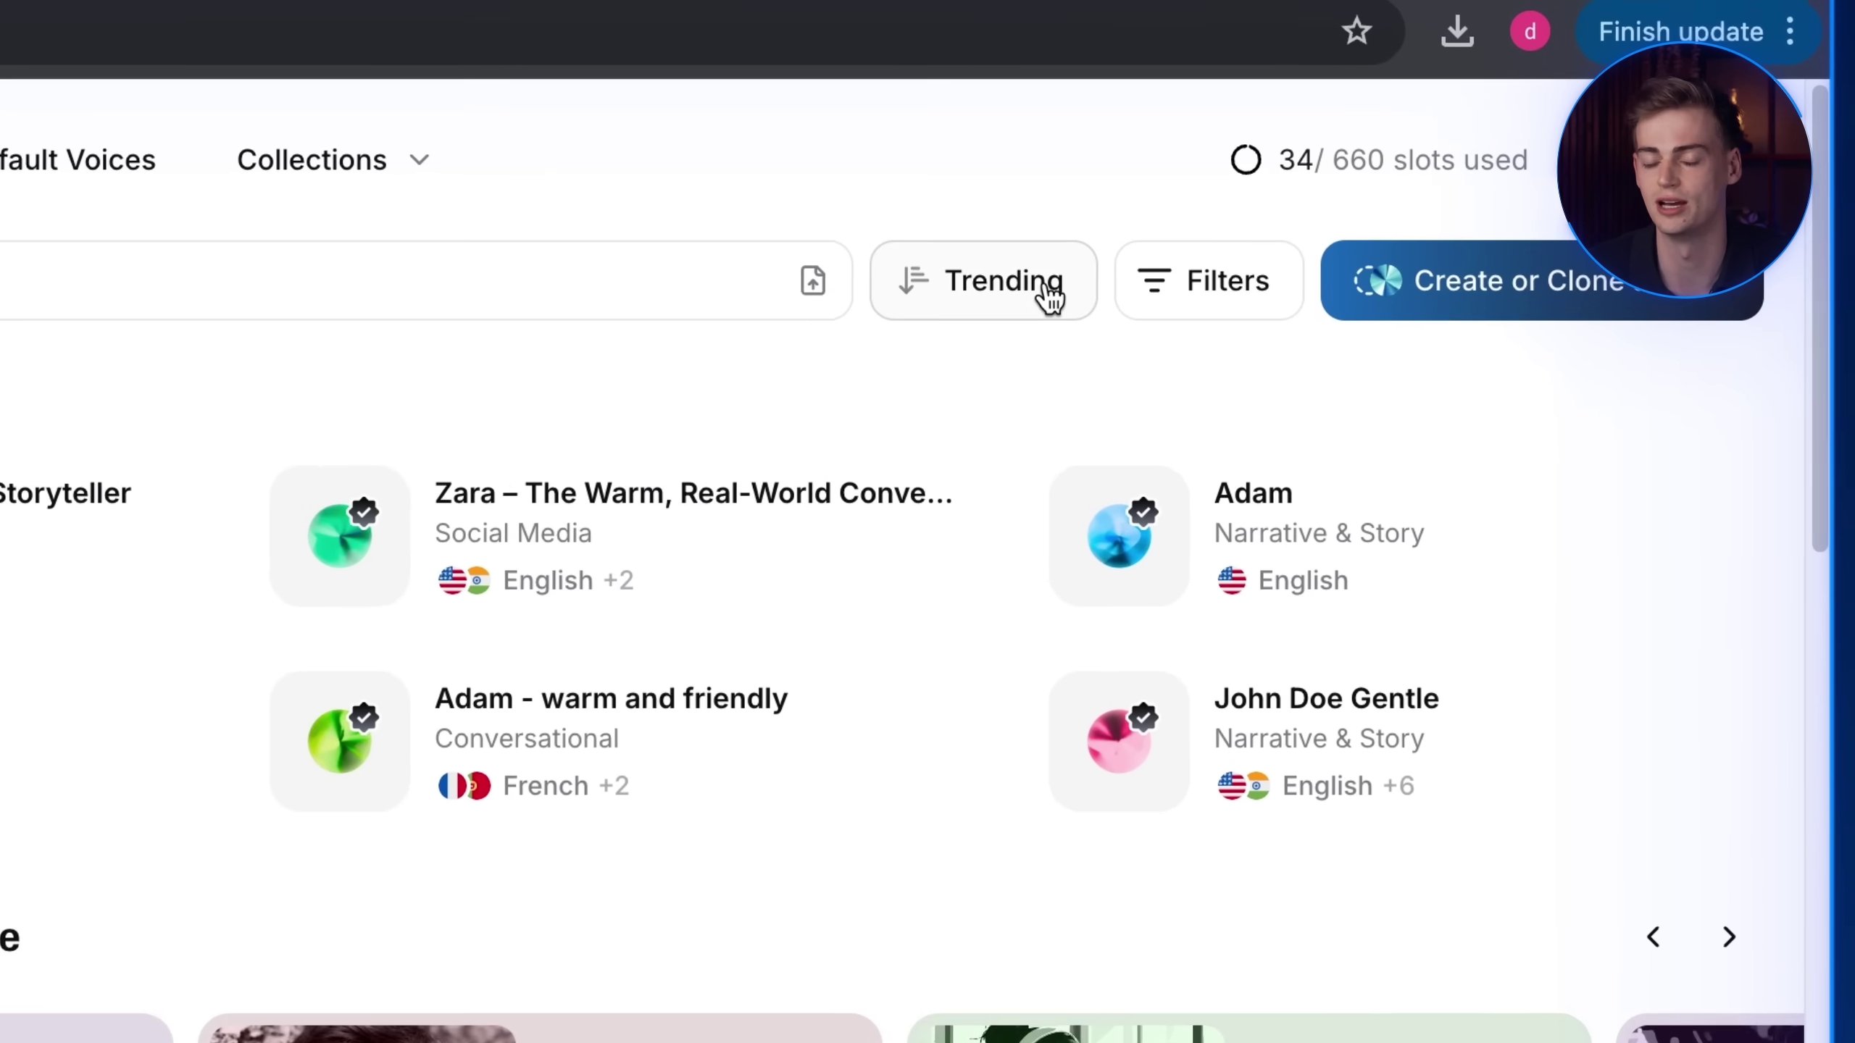
click(1049, 296)
click(980, 369)
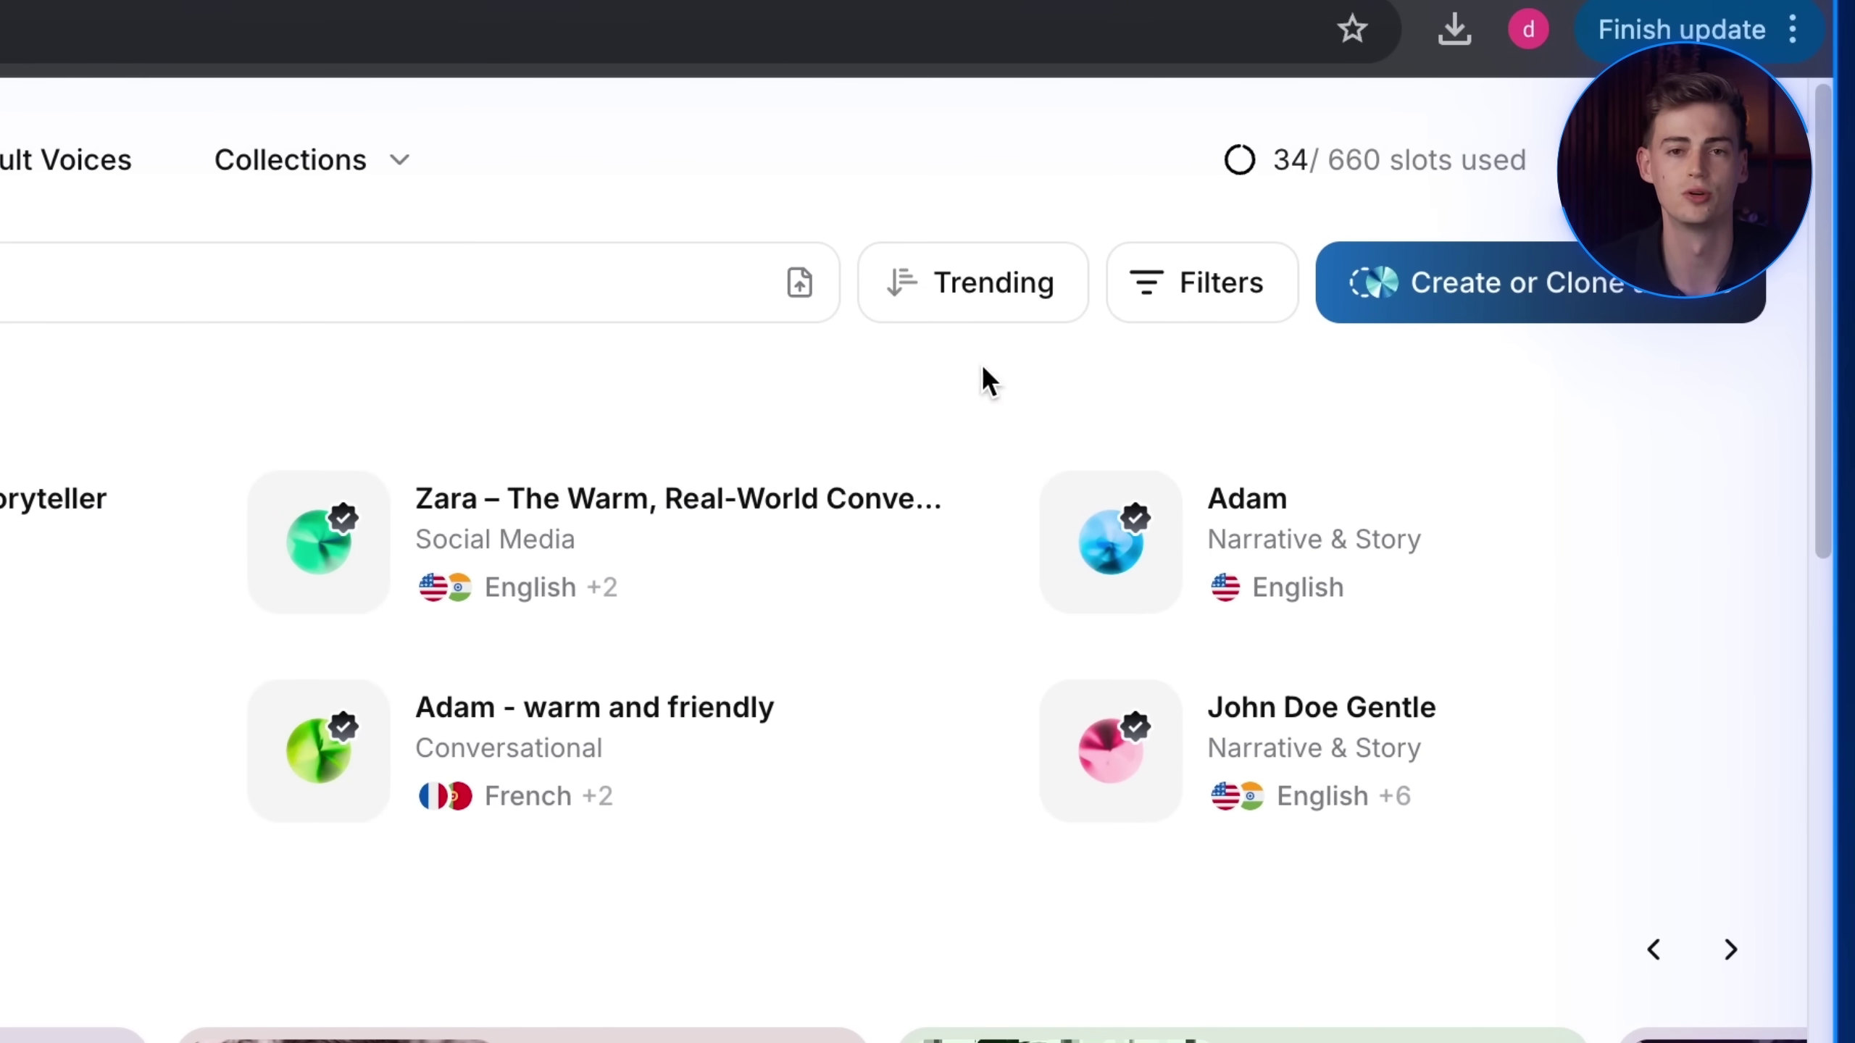
click(1150, 314)
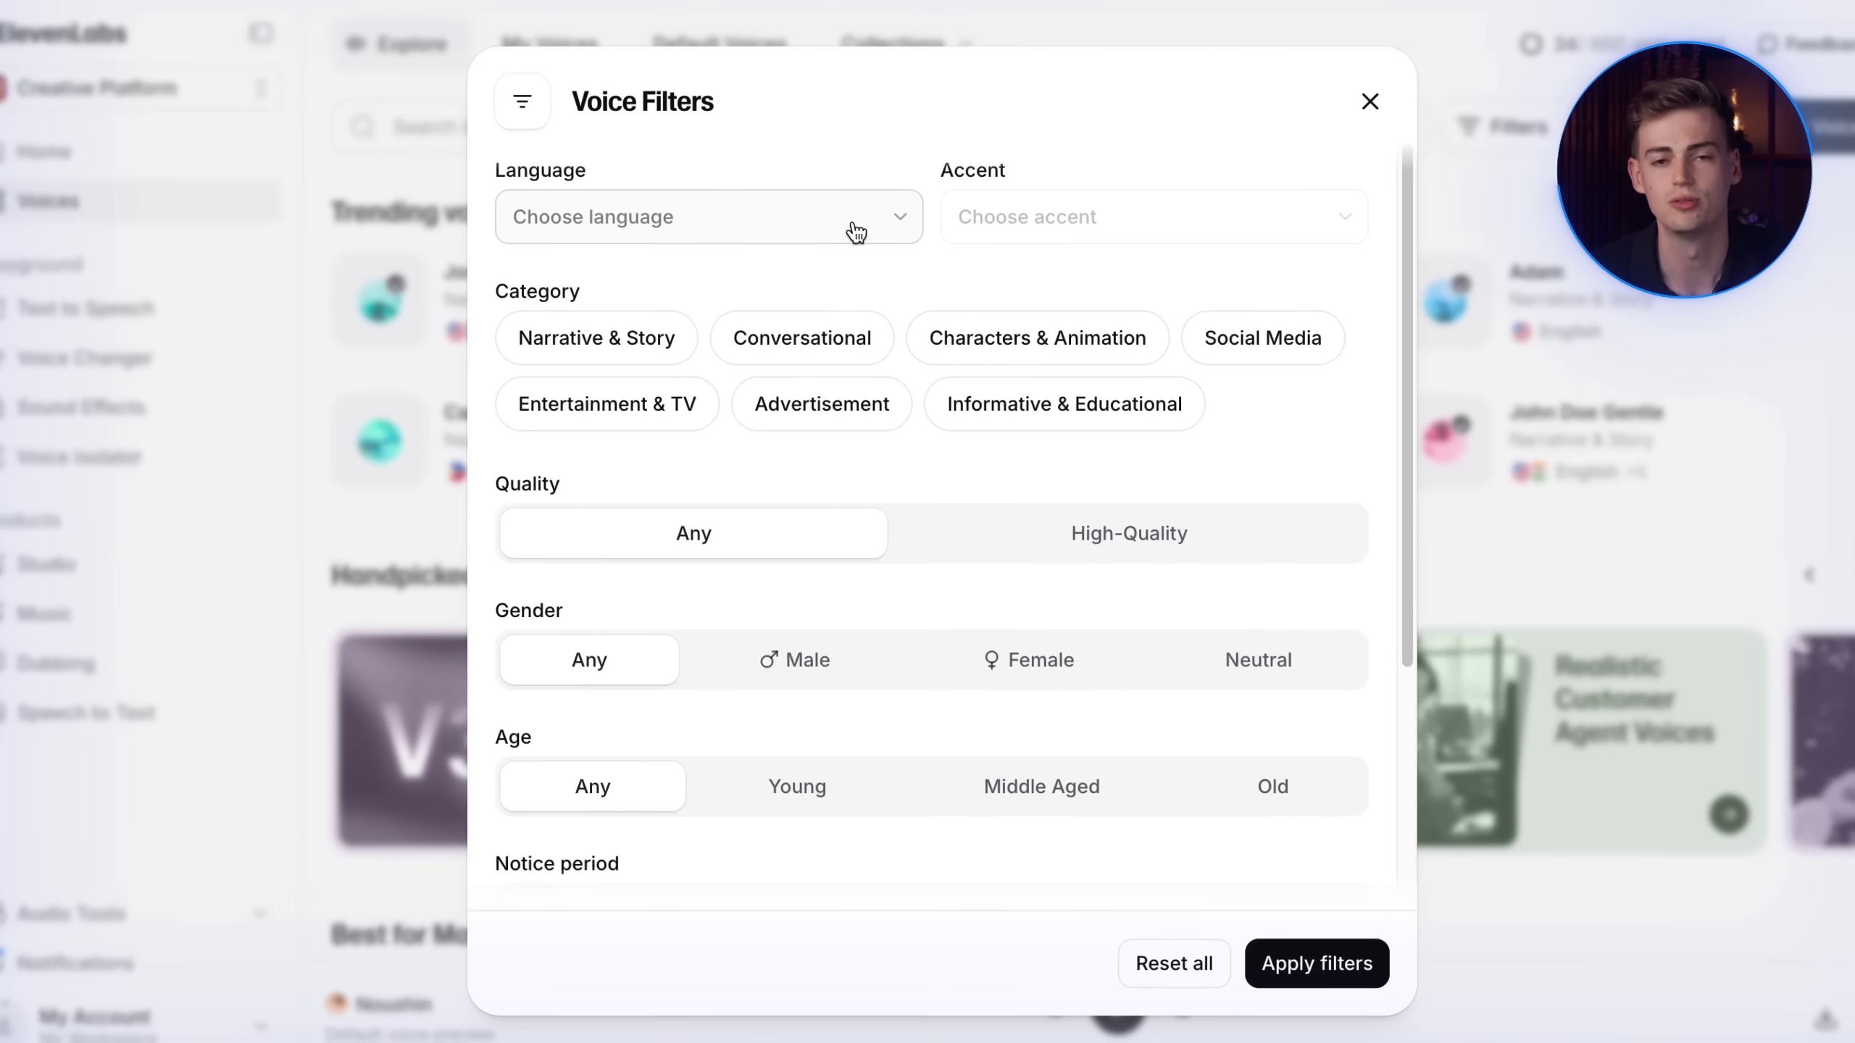
click(855, 220)
scroll(668, 469, down, 2)
scroll(666, 471, down, 4)
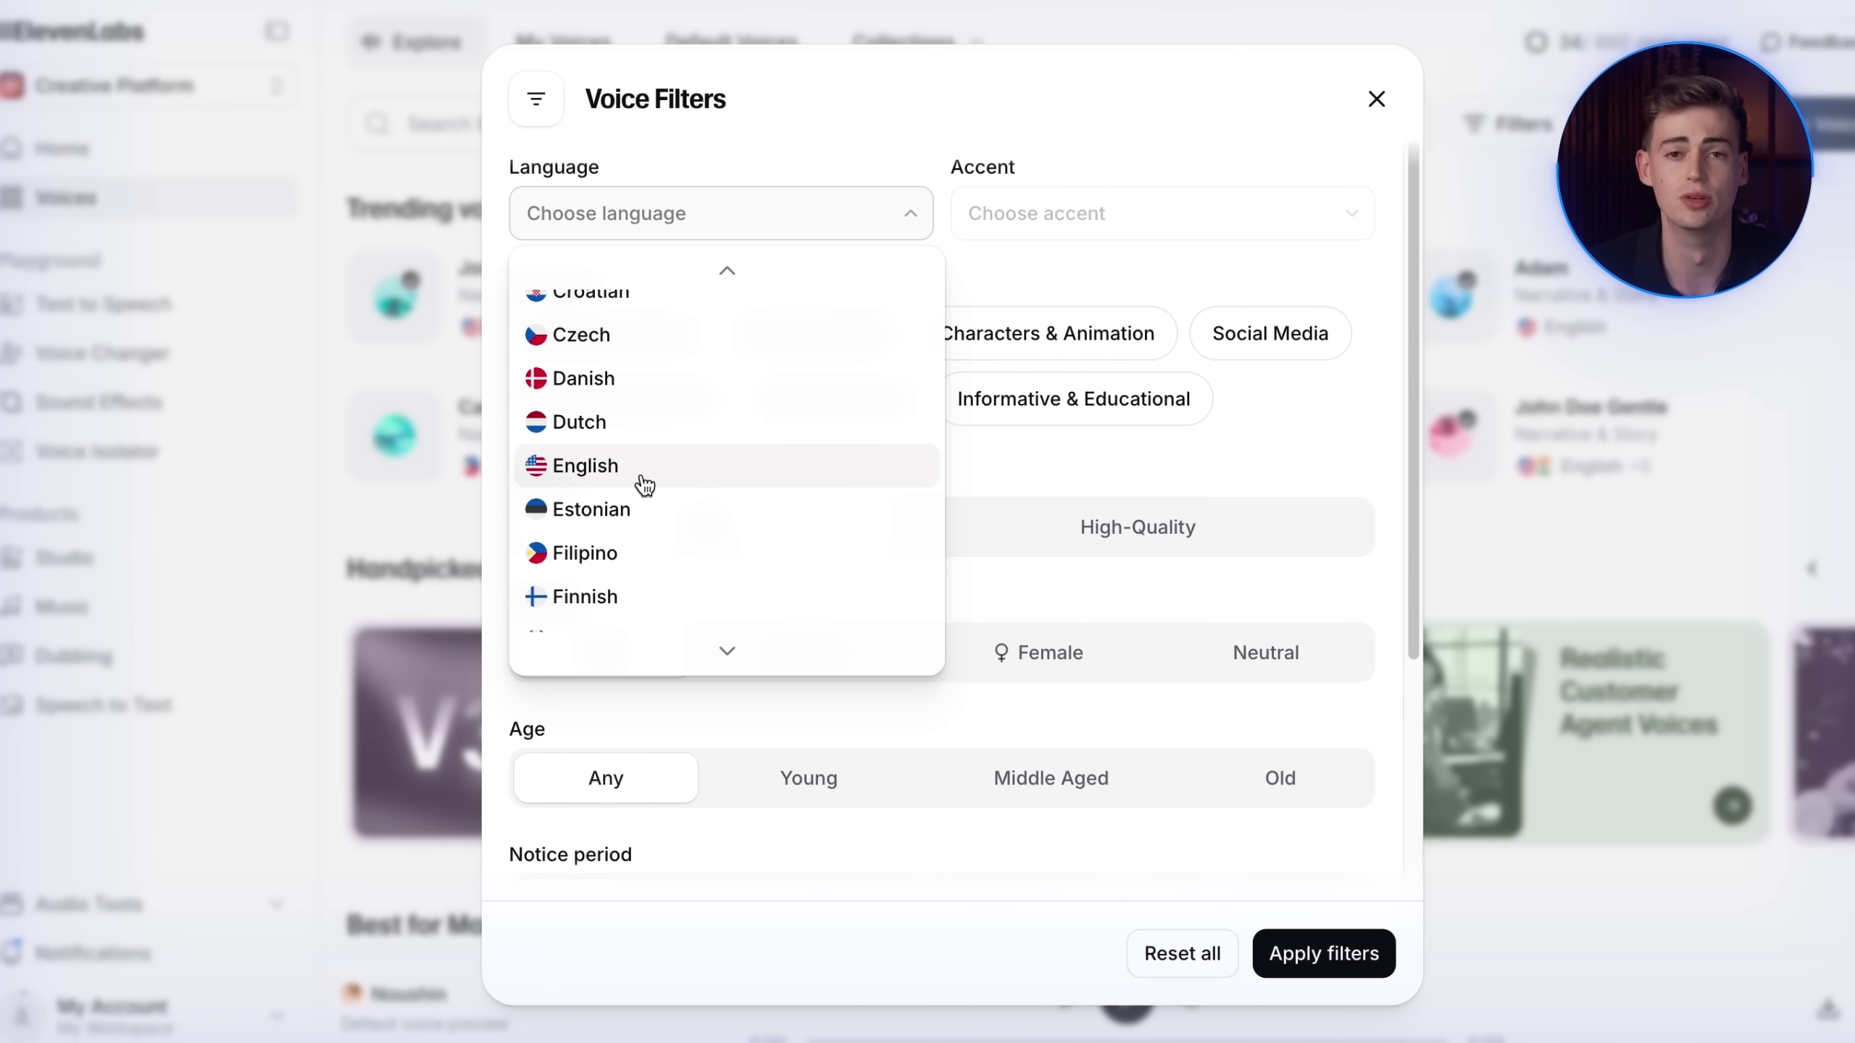
click(644, 483)
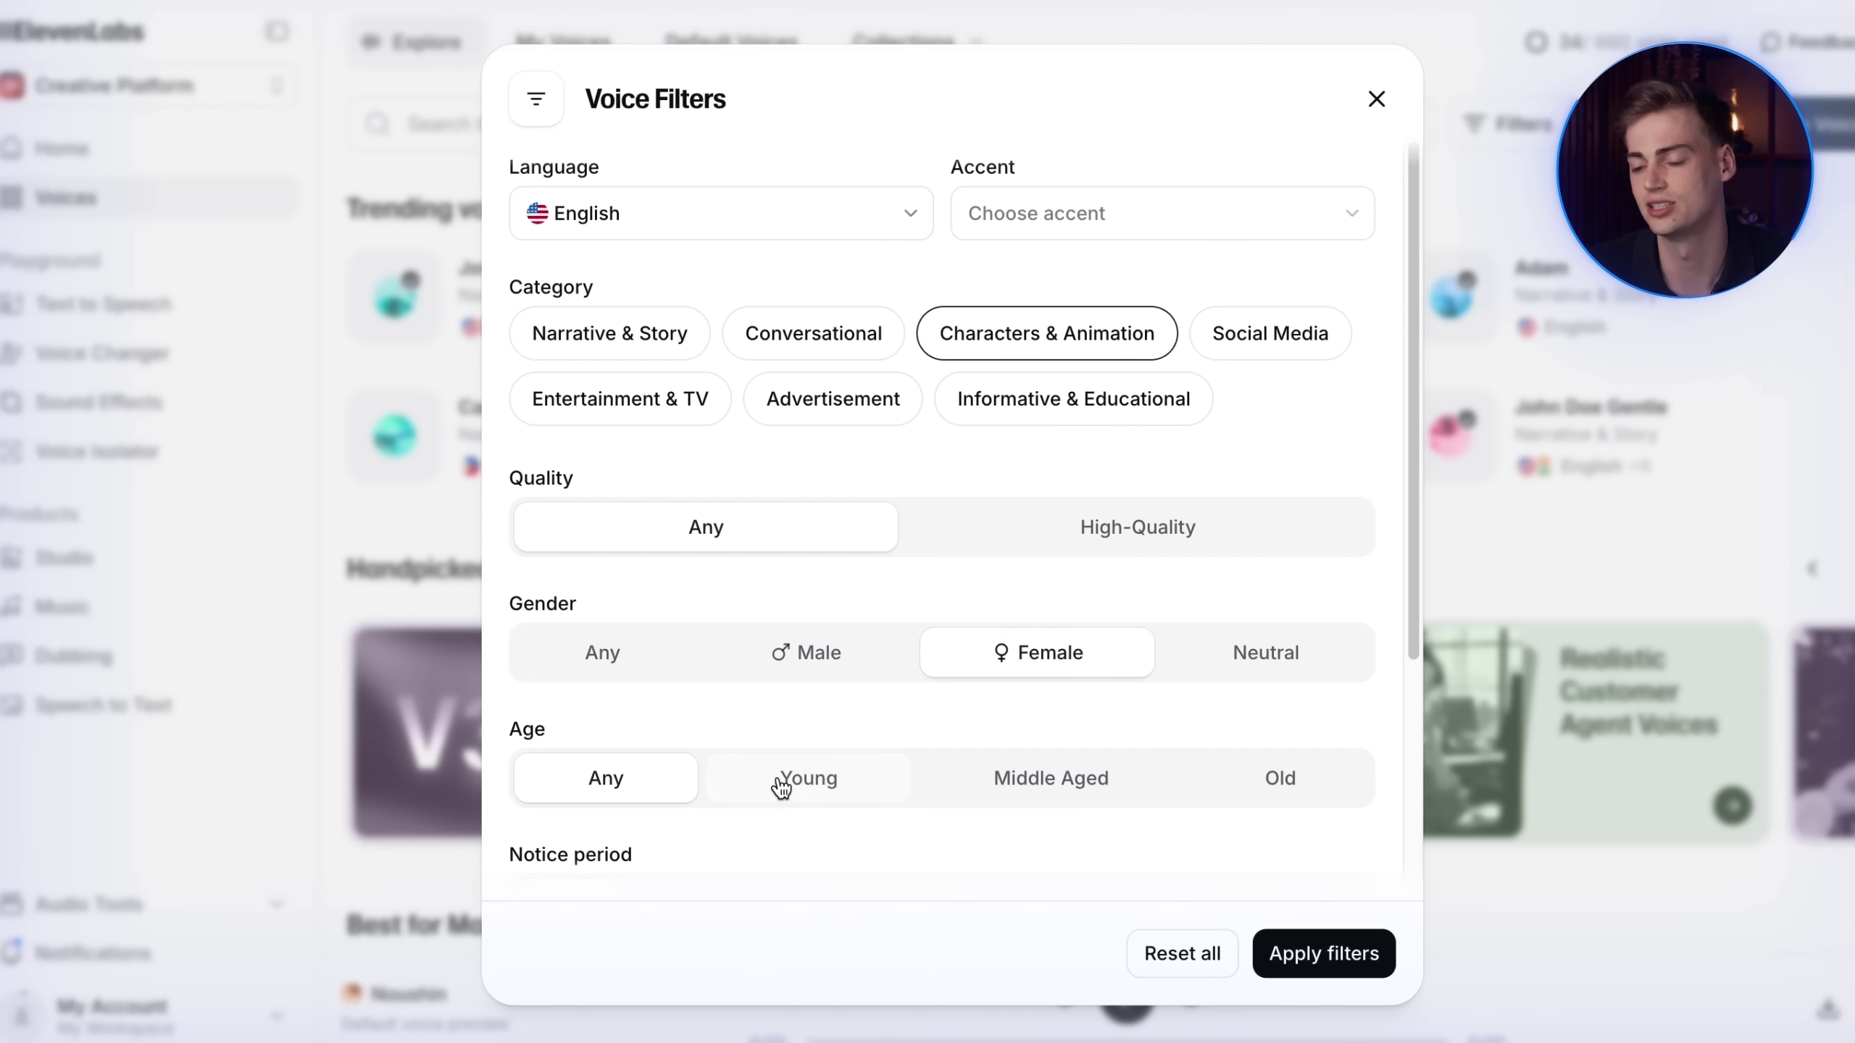
click(1323, 953)
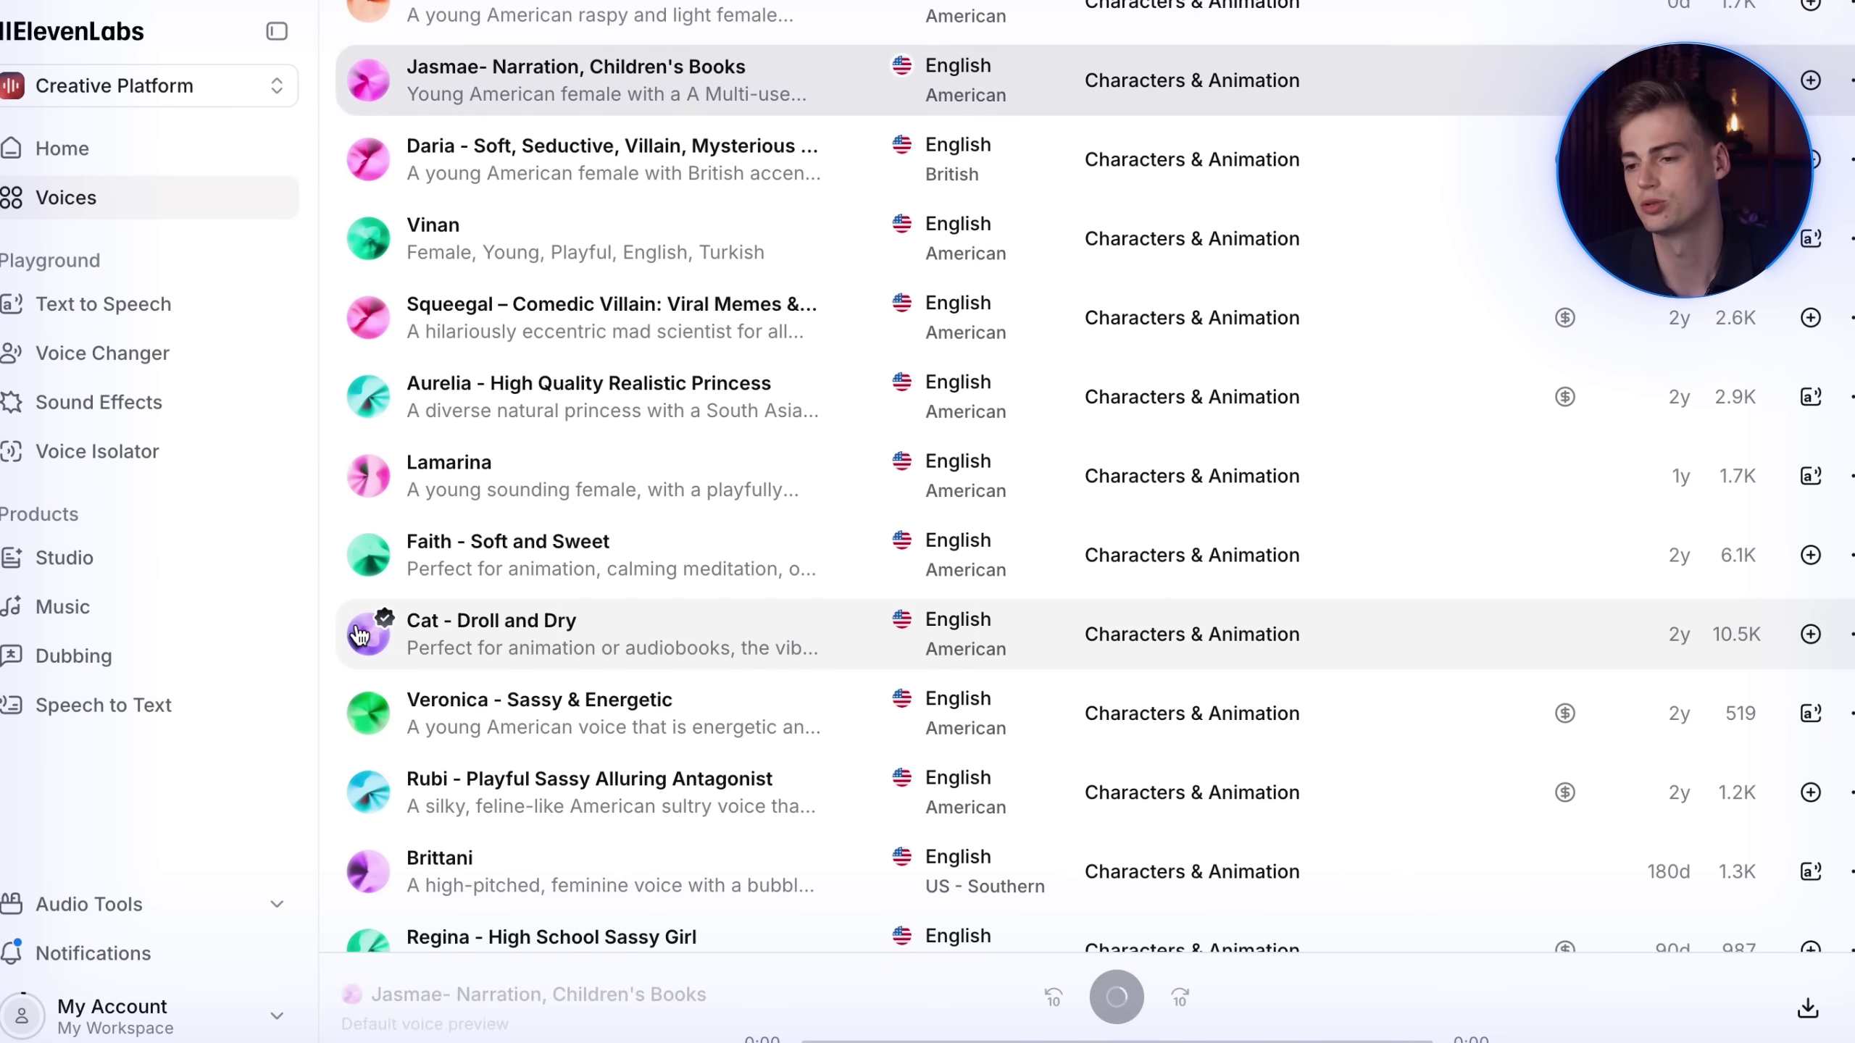
Preview the Cat - Droll and Dry voice, then use the Brittani voice for text-to-speech
click(358, 634)
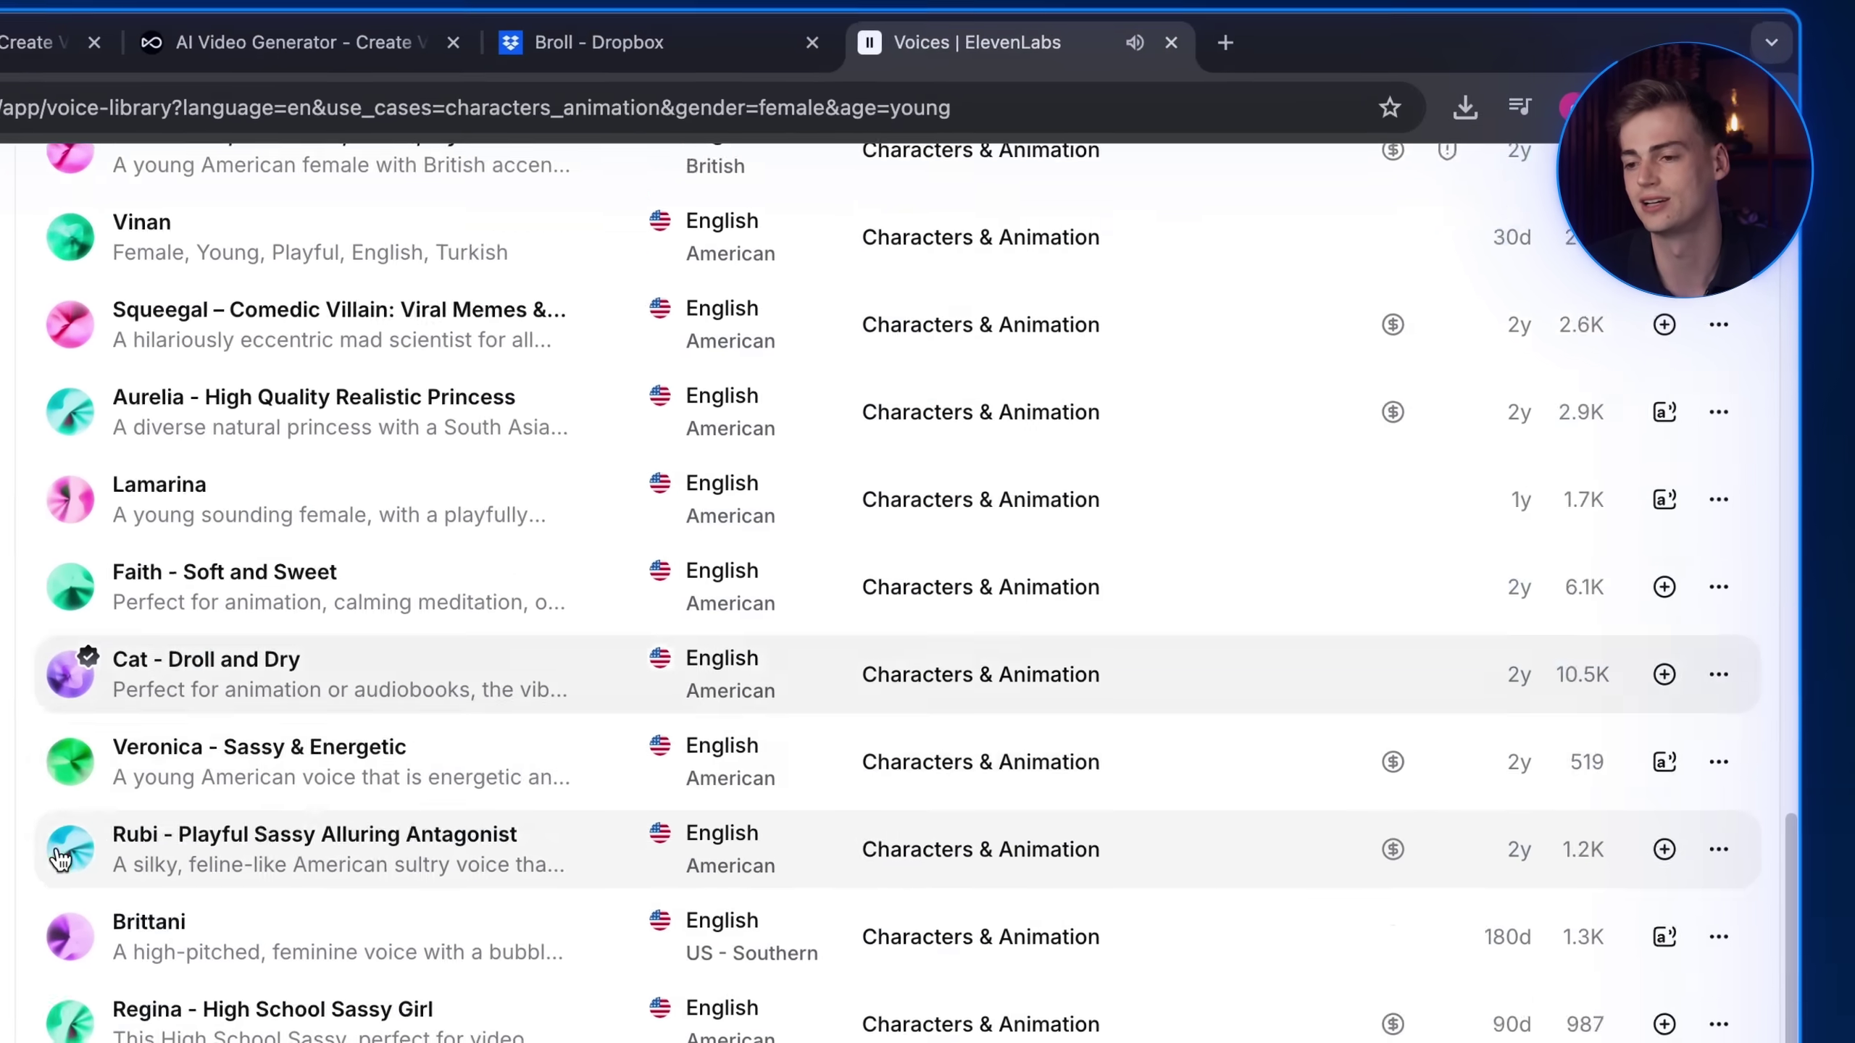
scroll(1780, 731, down, 5)
click(1660, 460)
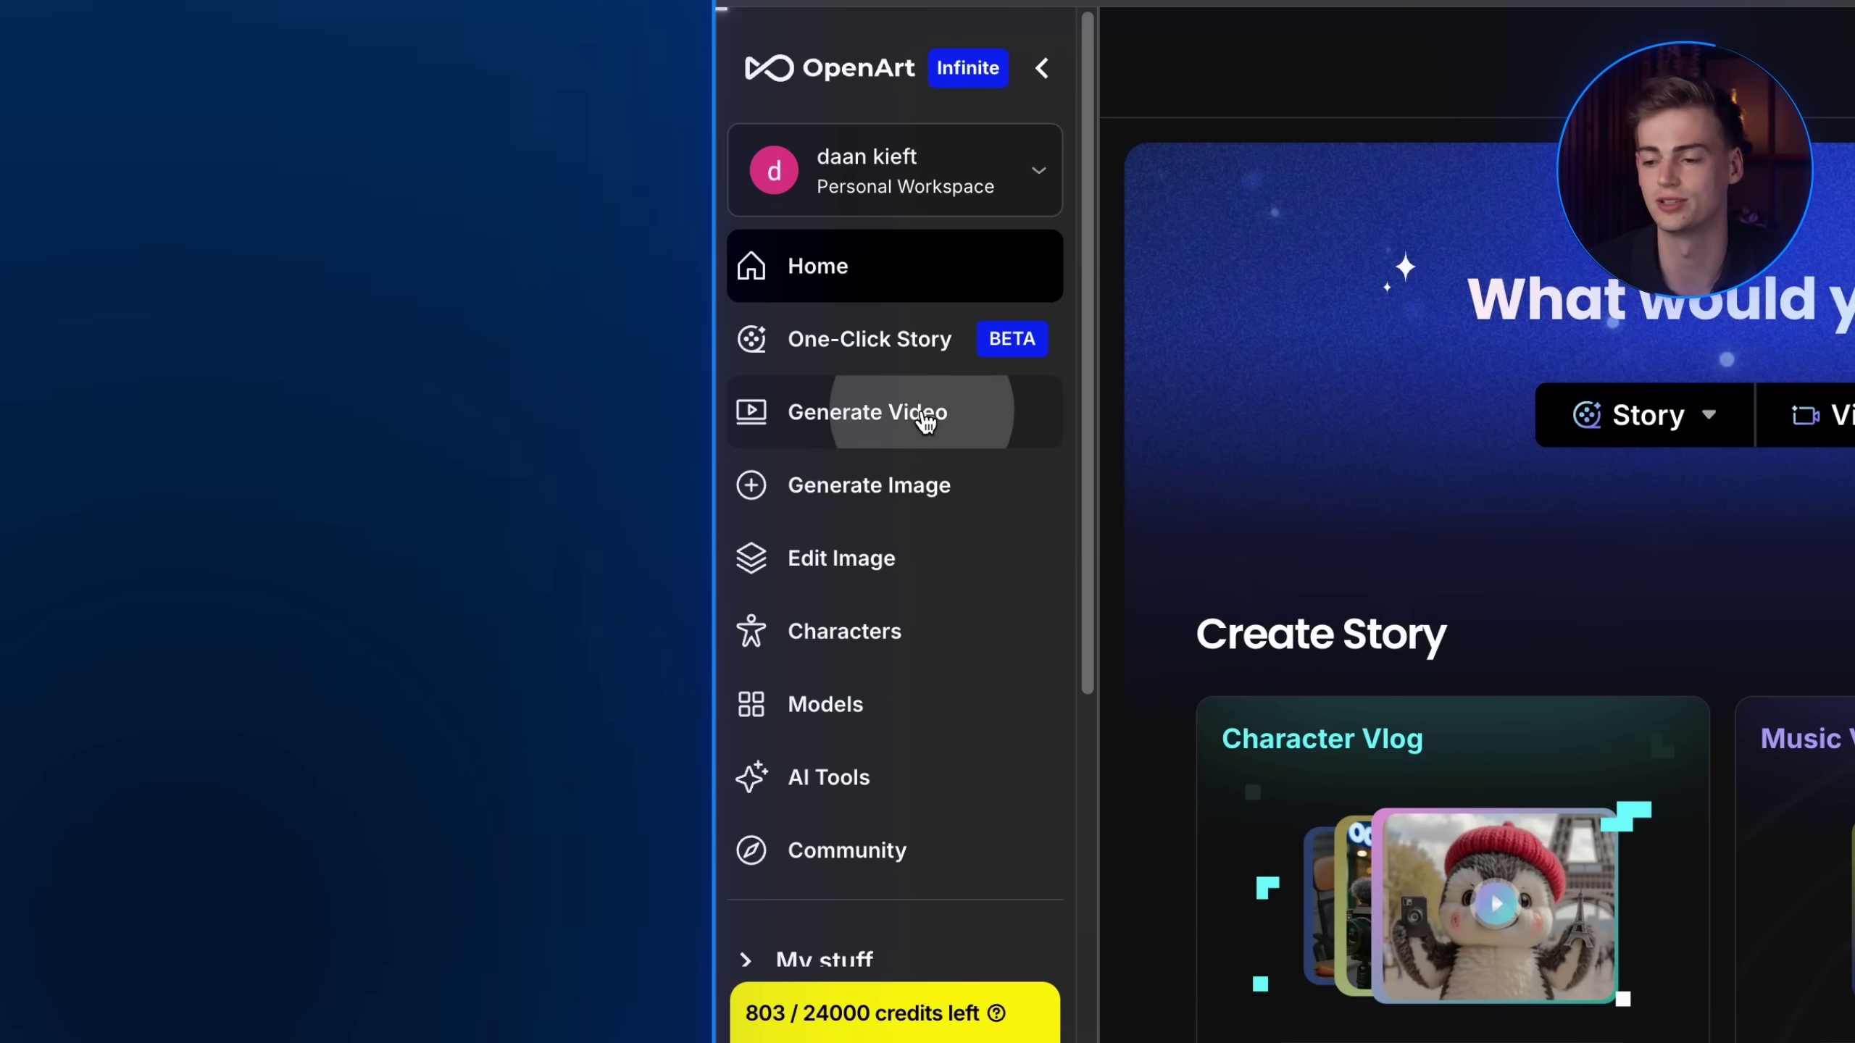
Load the girl clip from History and the voice-line mp3 for audio lip sync
click(924, 421)
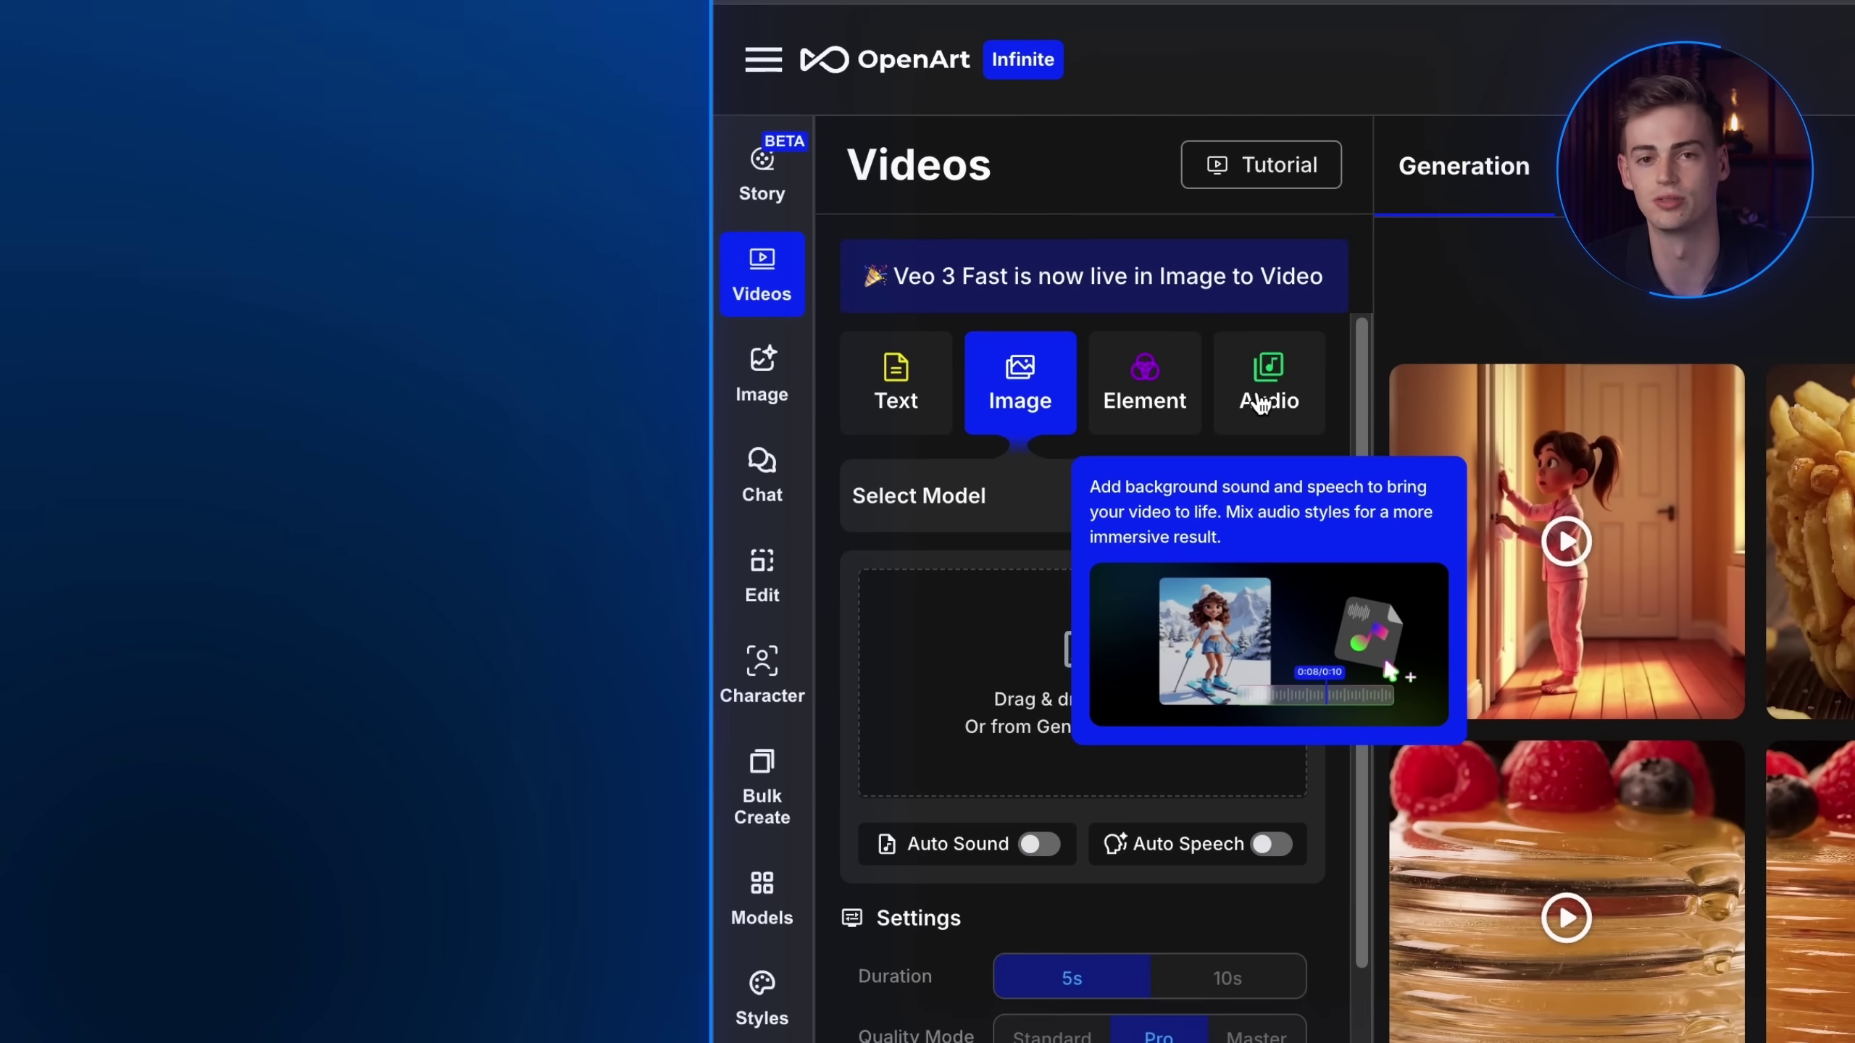
click(1267, 381)
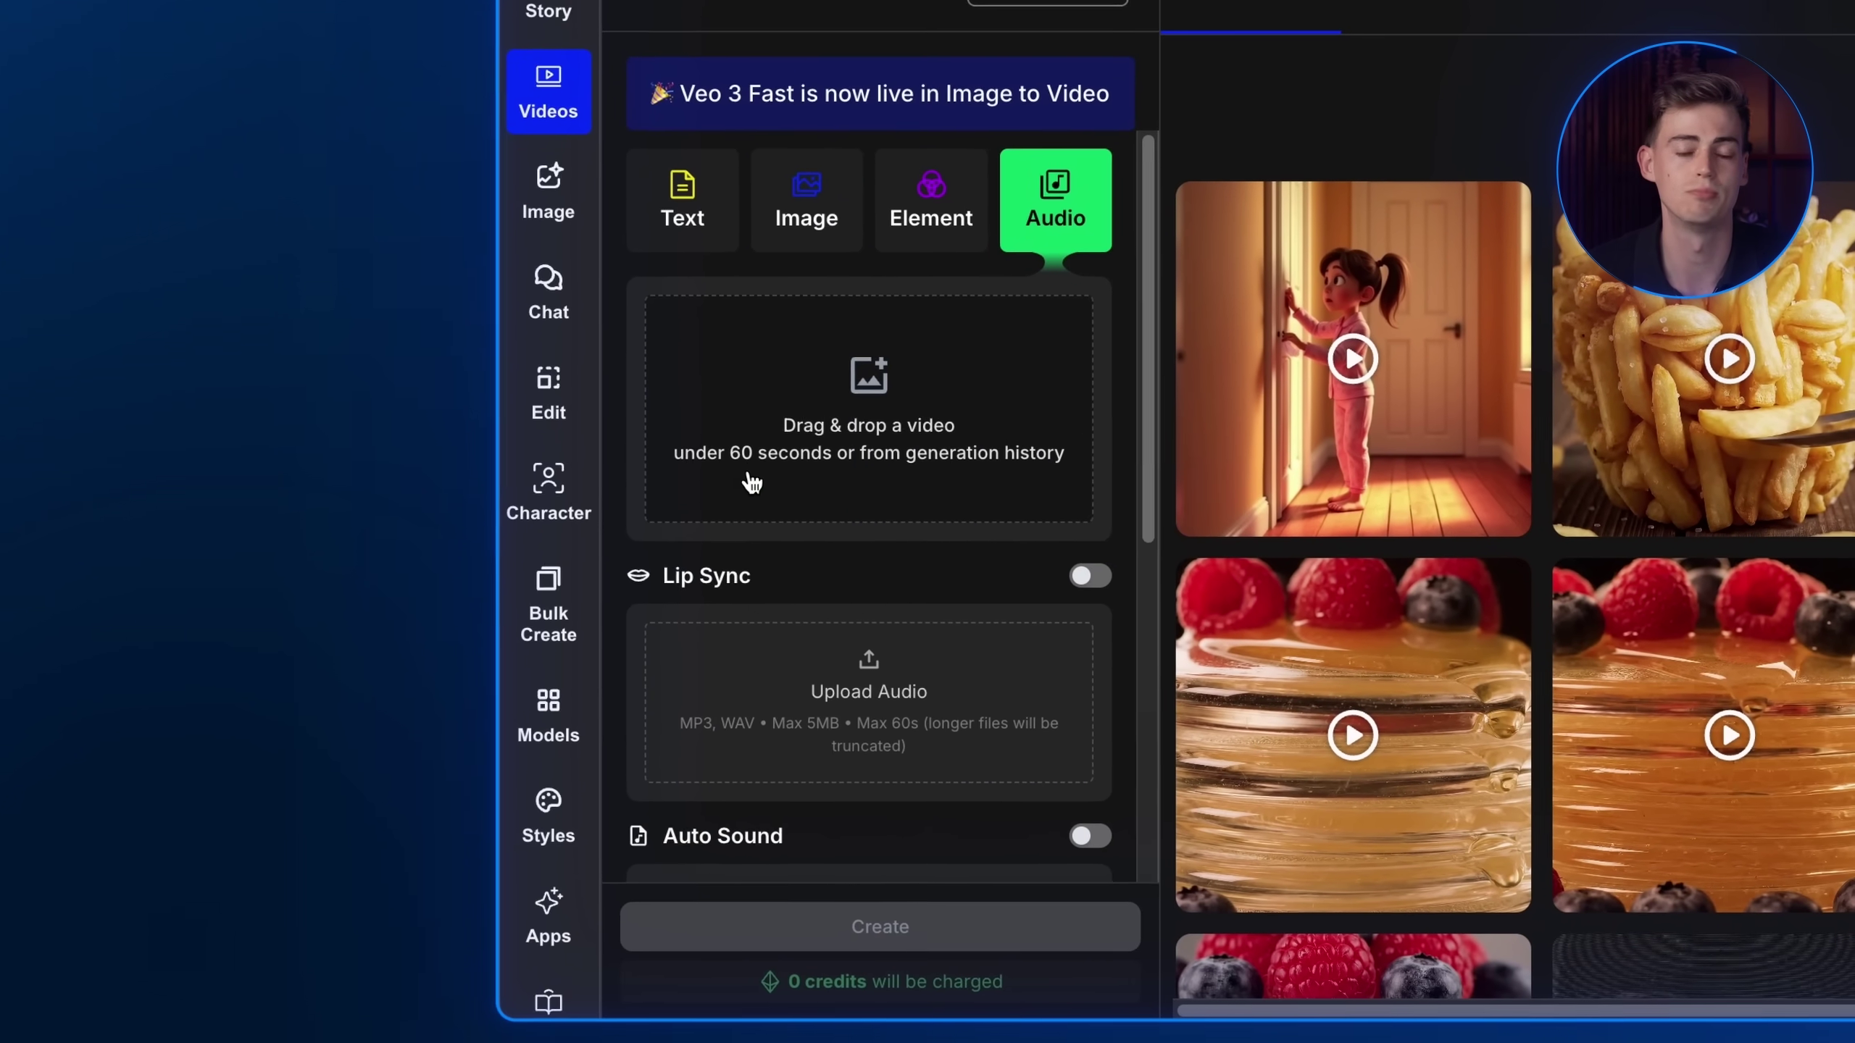
click(752, 484)
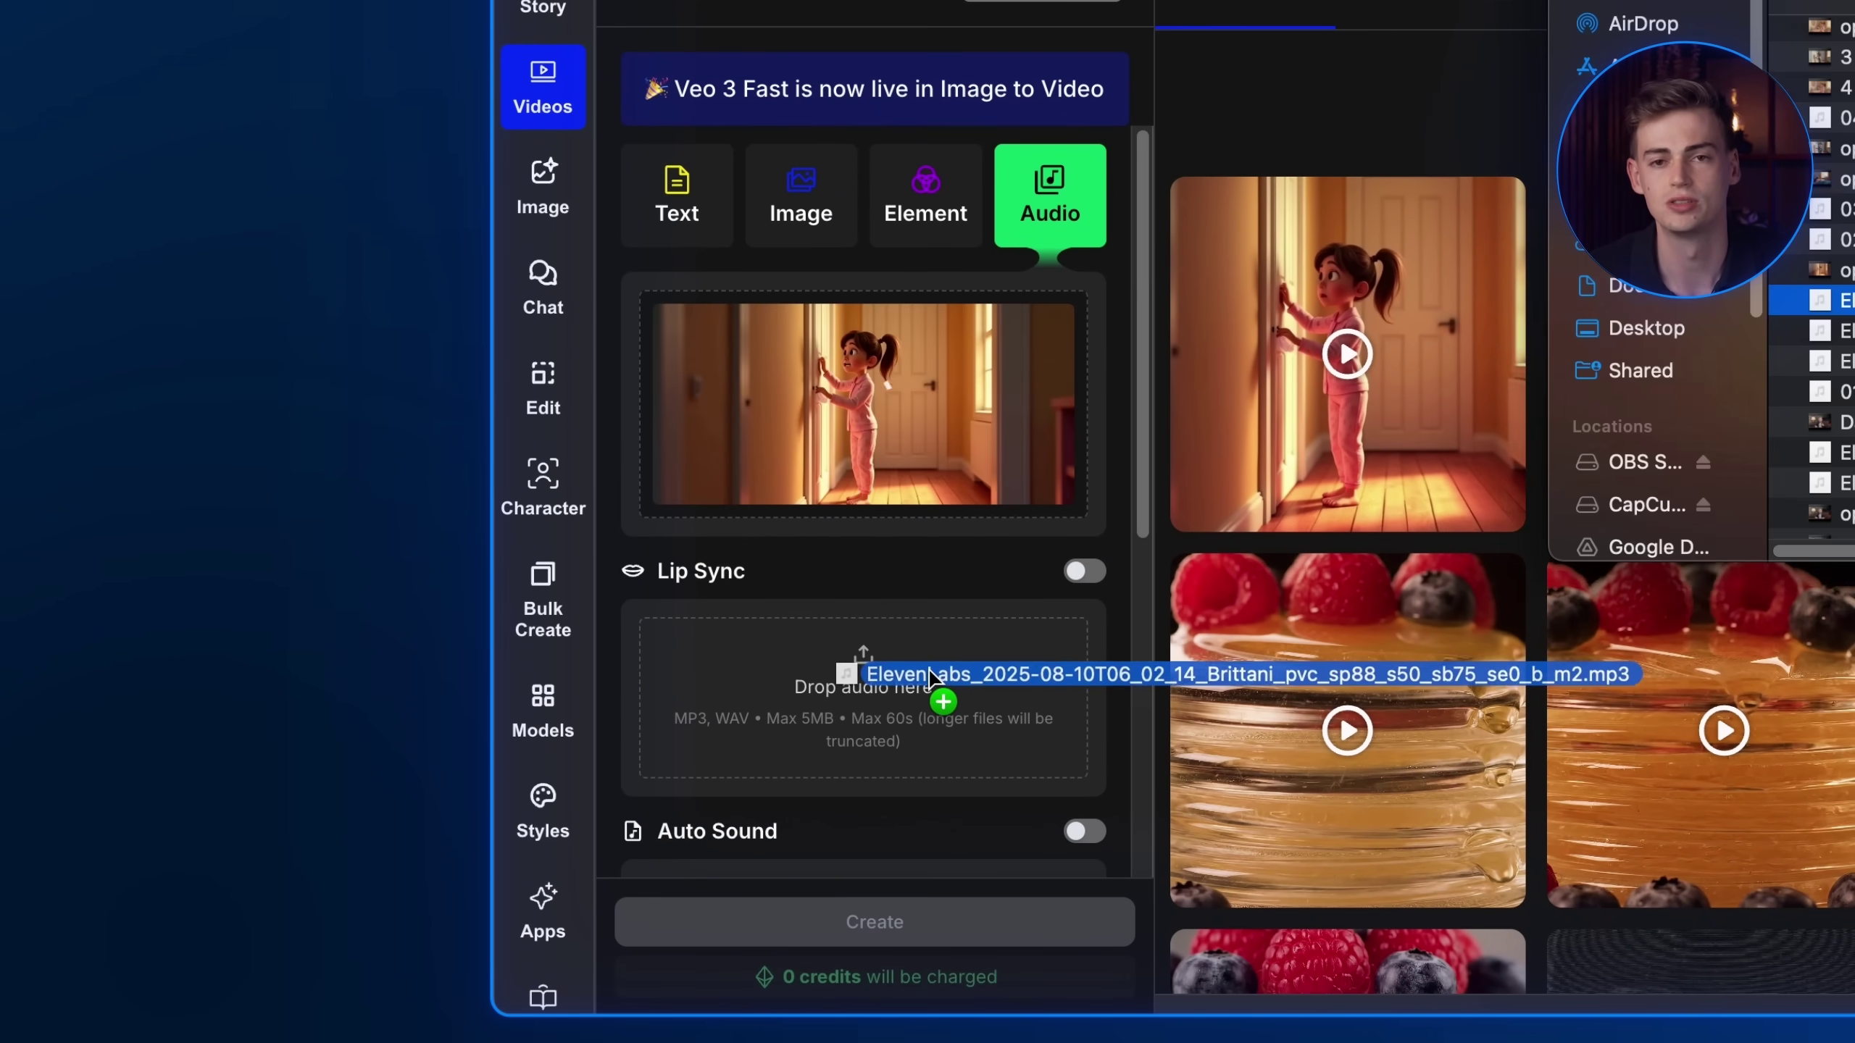
drag(840, 663, 938, 682)
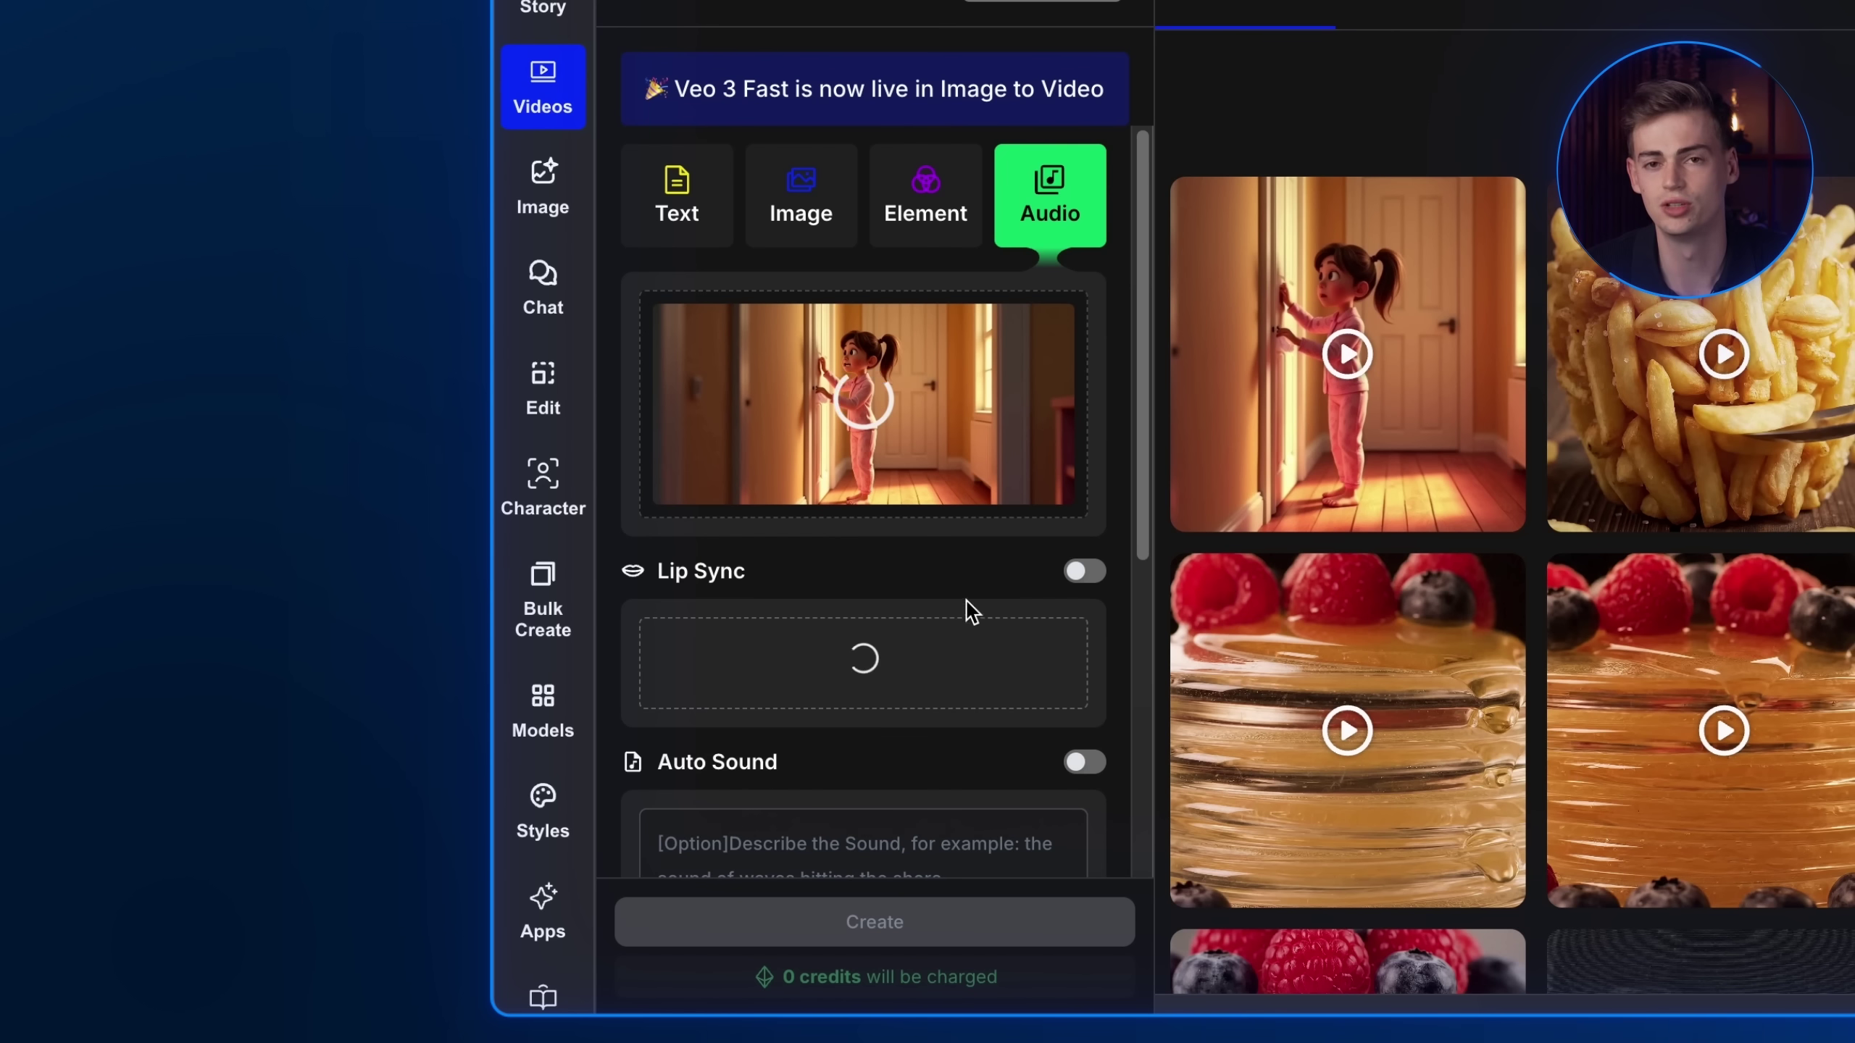
scroll(970, 612, down, 2)
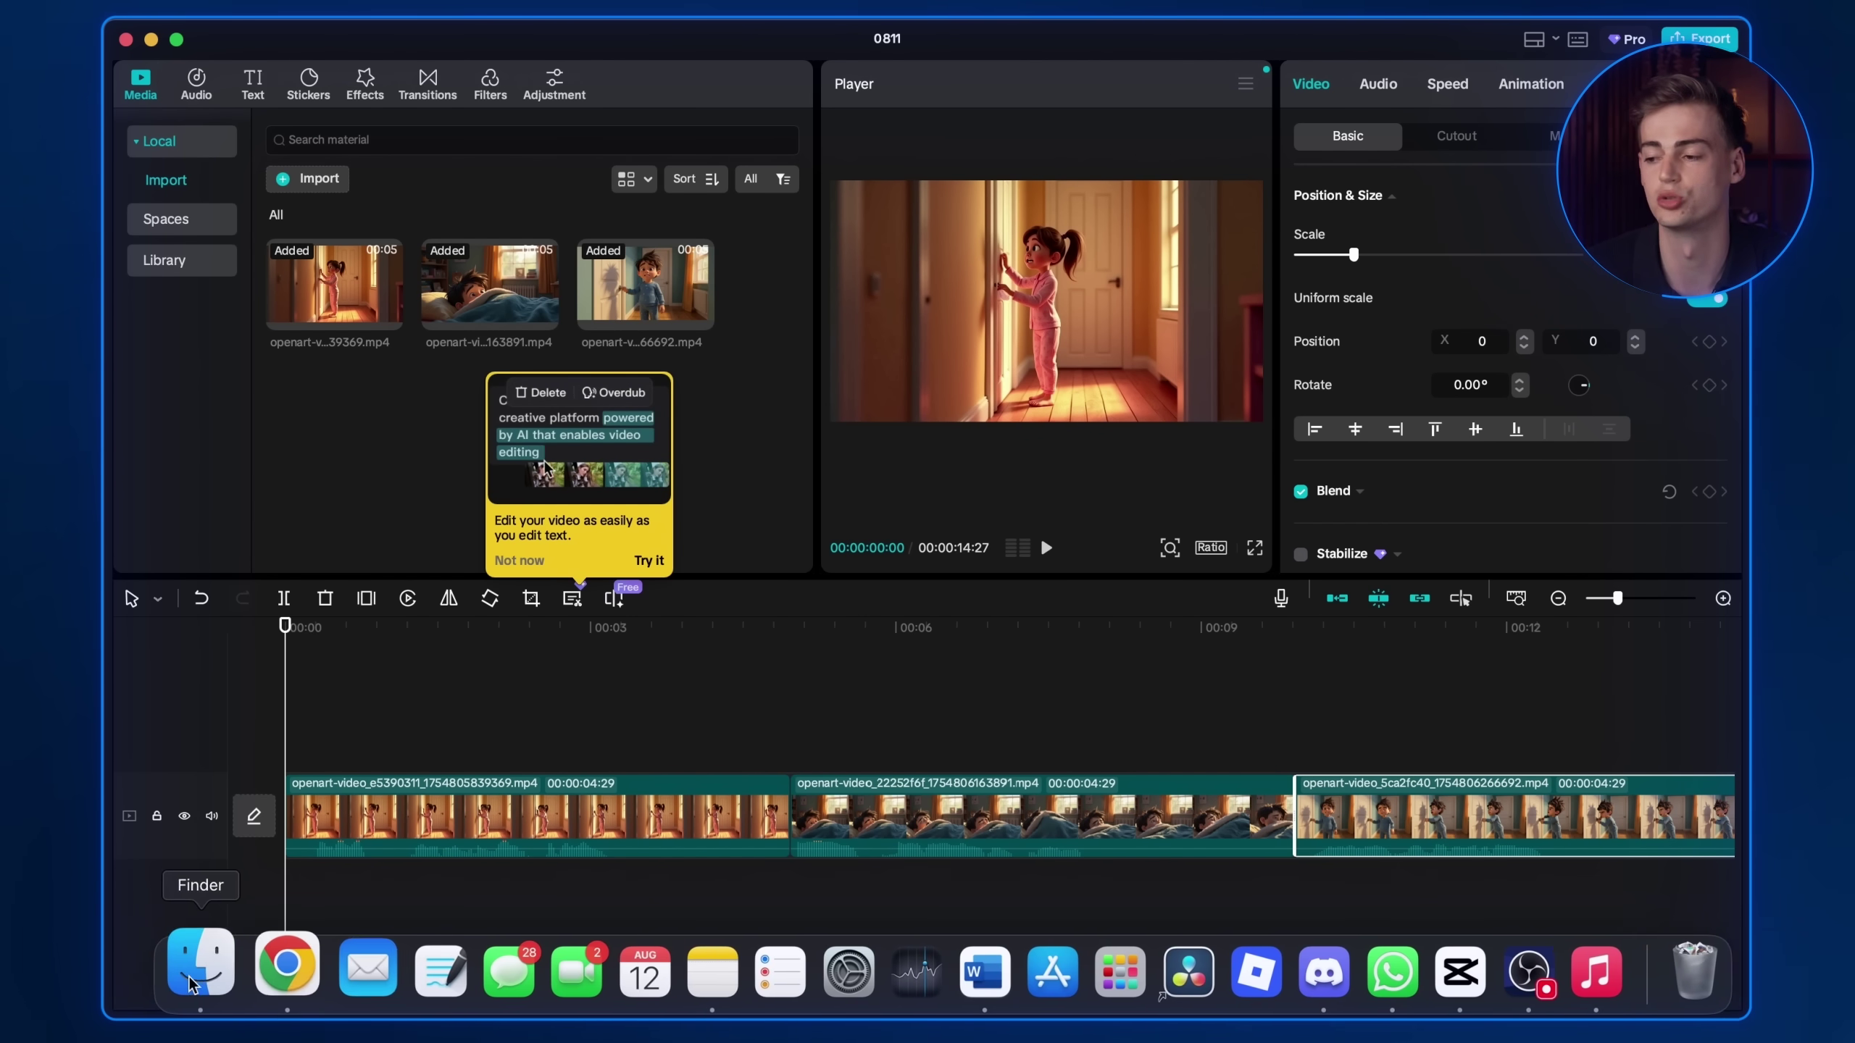
Add the four clips from Downloads to a new CapCut timeline track
click(194, 960)
click(1143, 422)
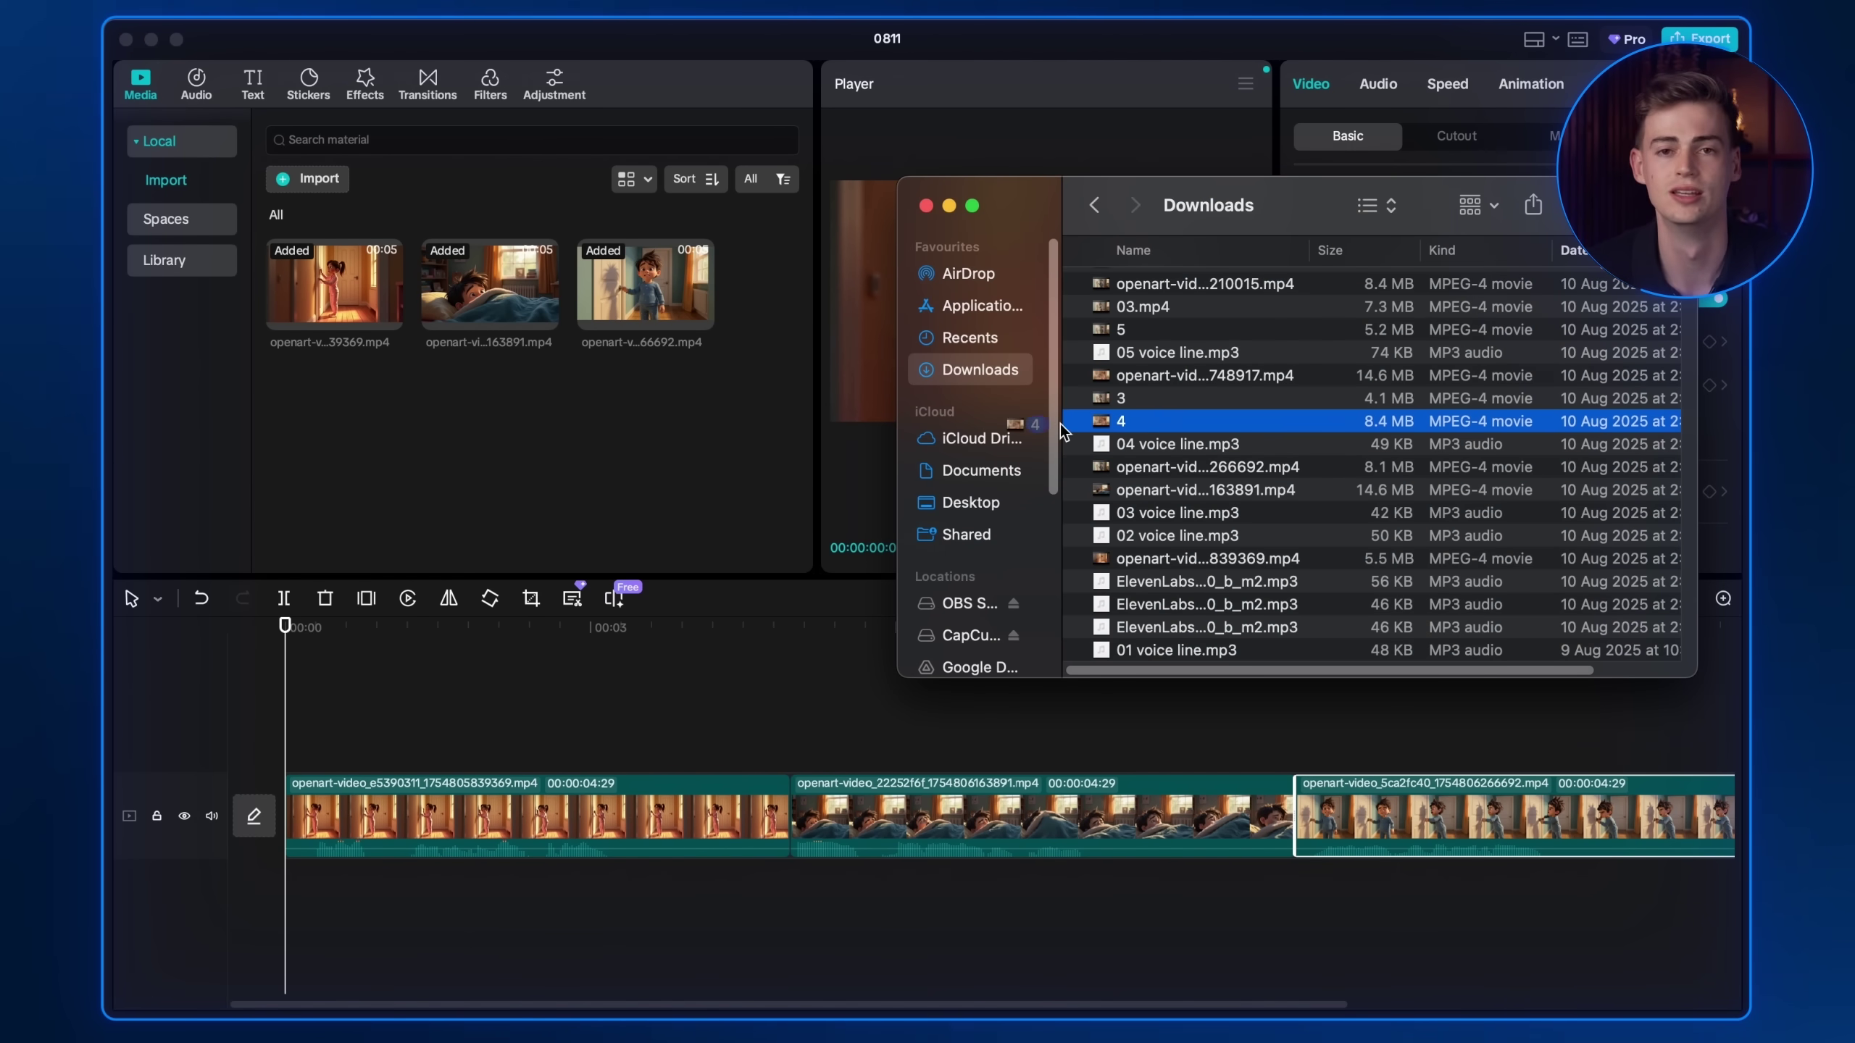
drag(597, 749, 607, 751)
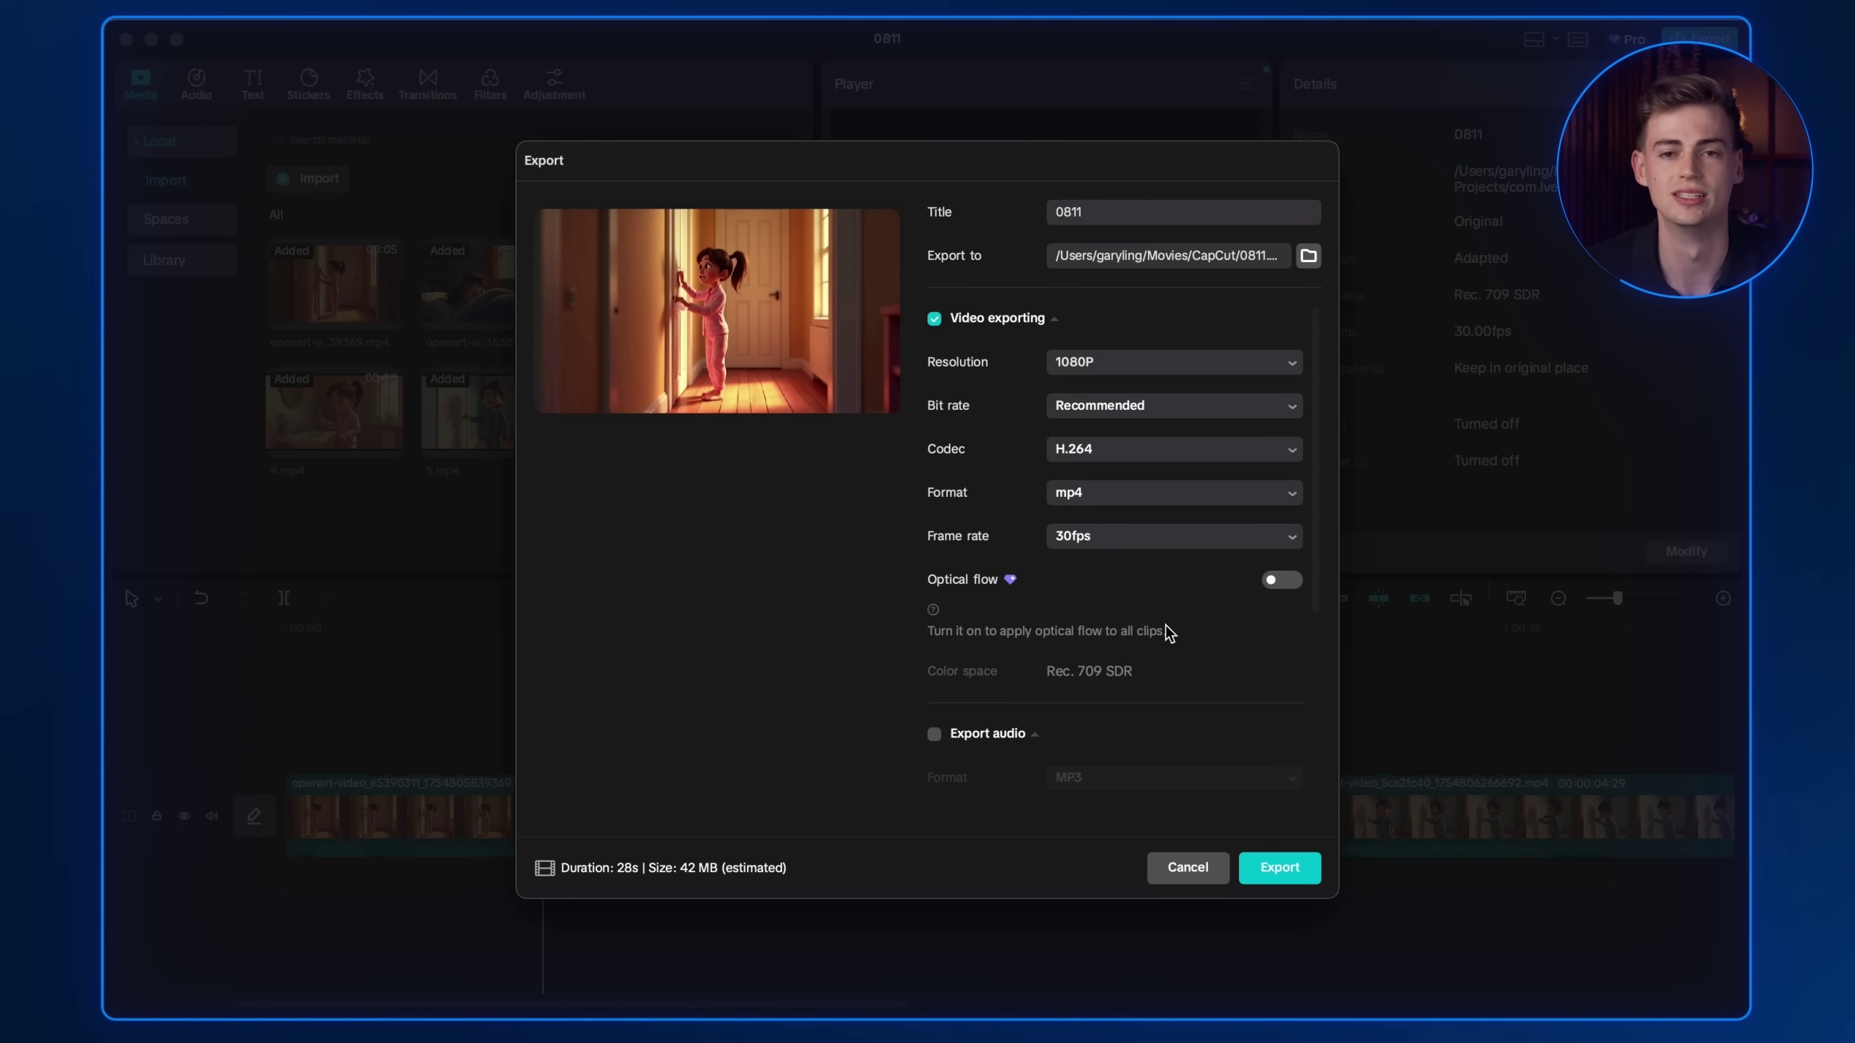
Export the 28-second film as a 1080P H.264 mp4 at 30fps
click(1273, 863)
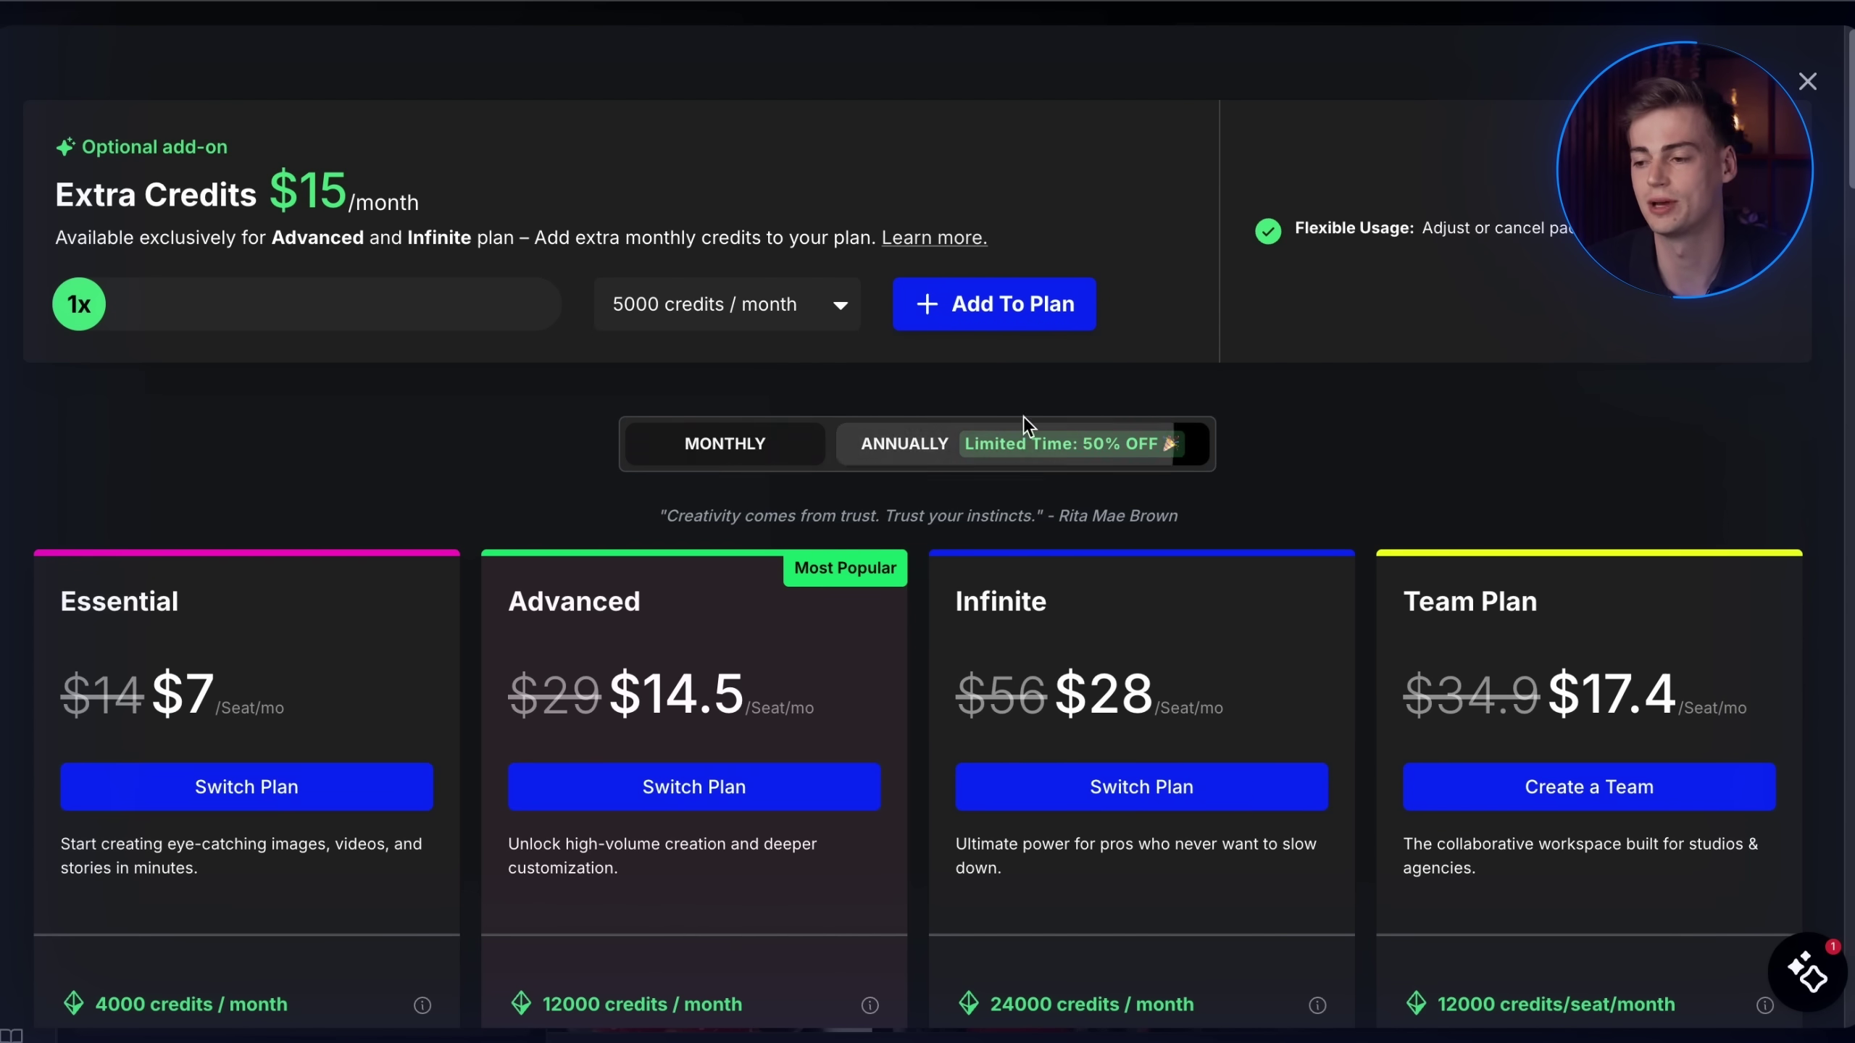
scroll(928, 526, down, 5)
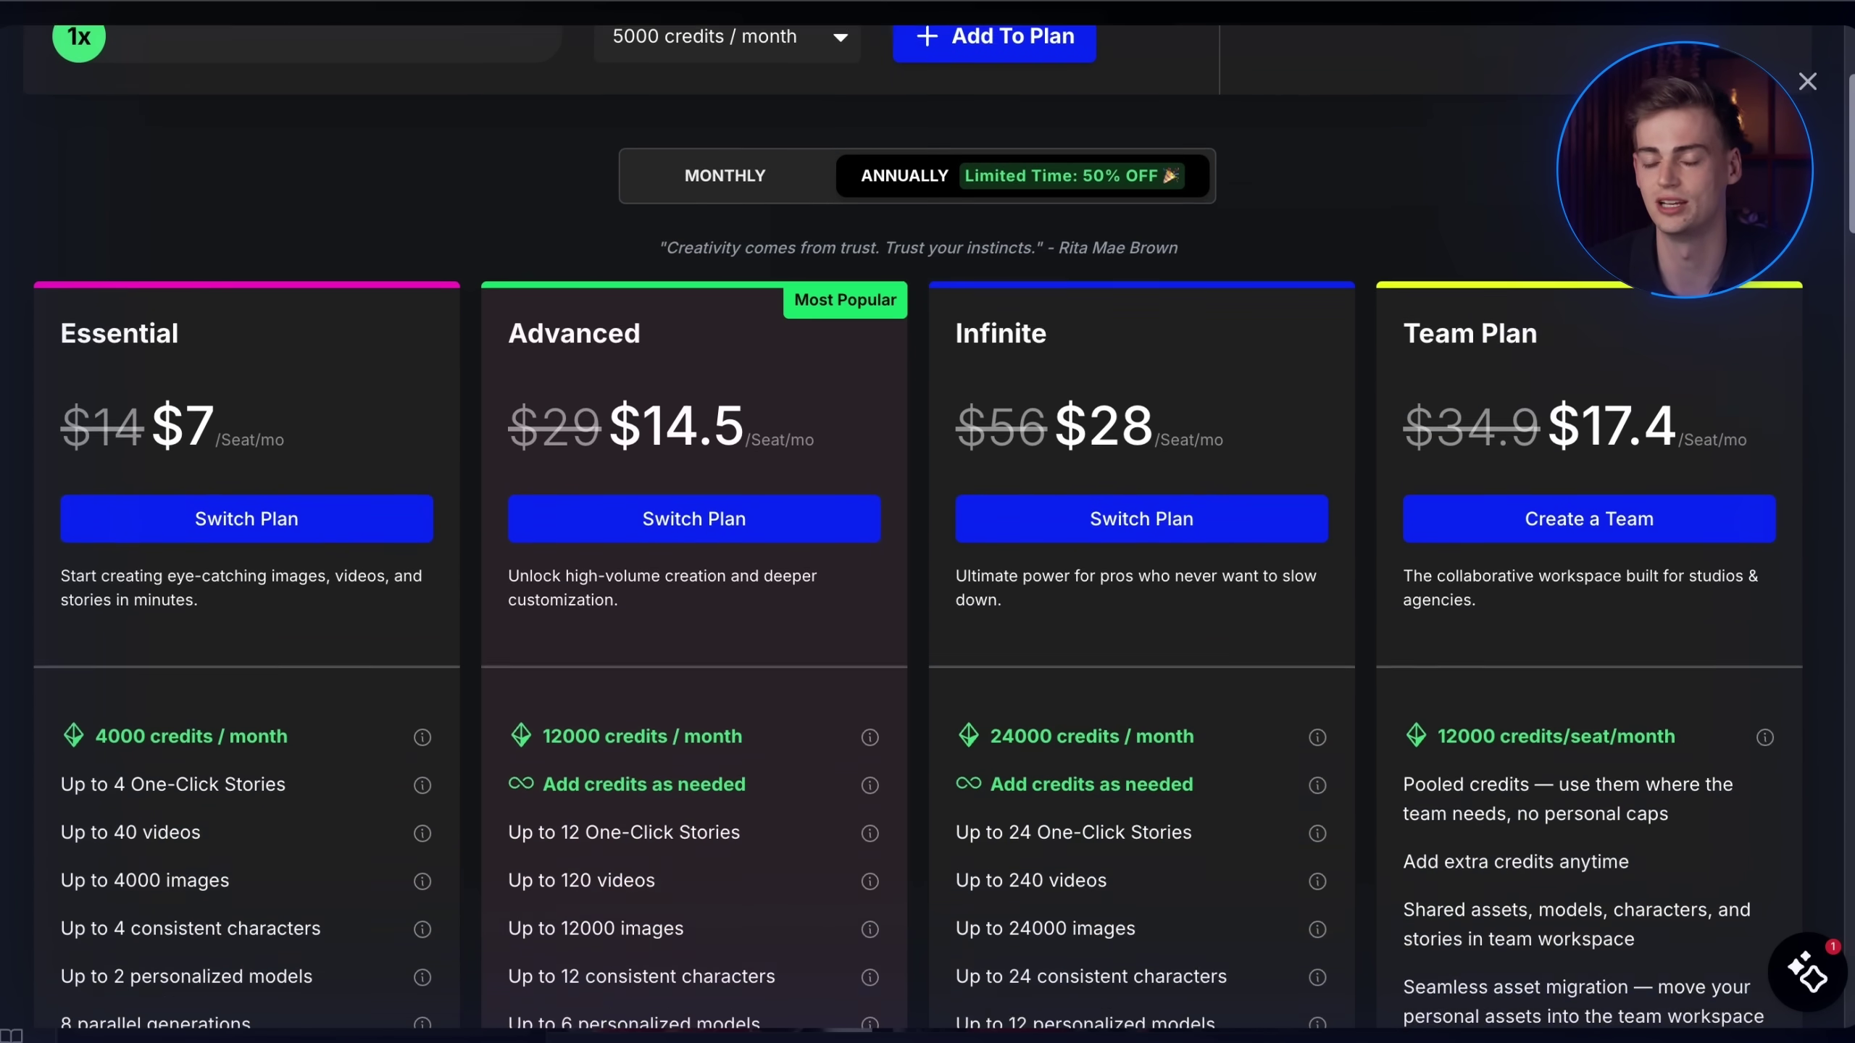